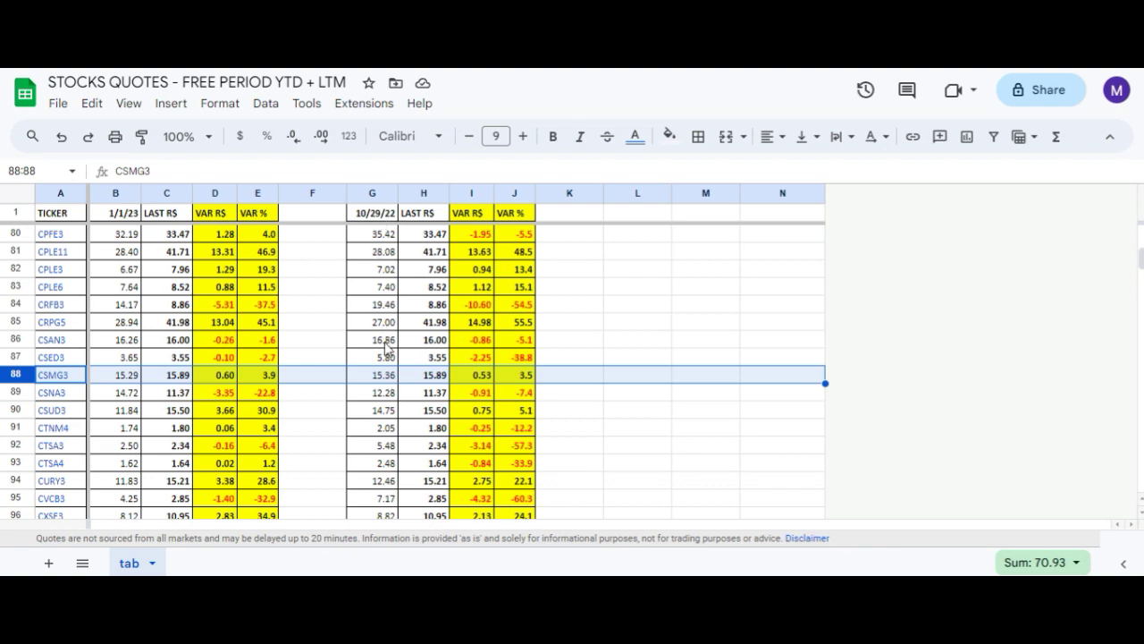
Review the CSMG3 row's 10/29/22 price, last price and variations in R$ and percent
left_click(377, 379)
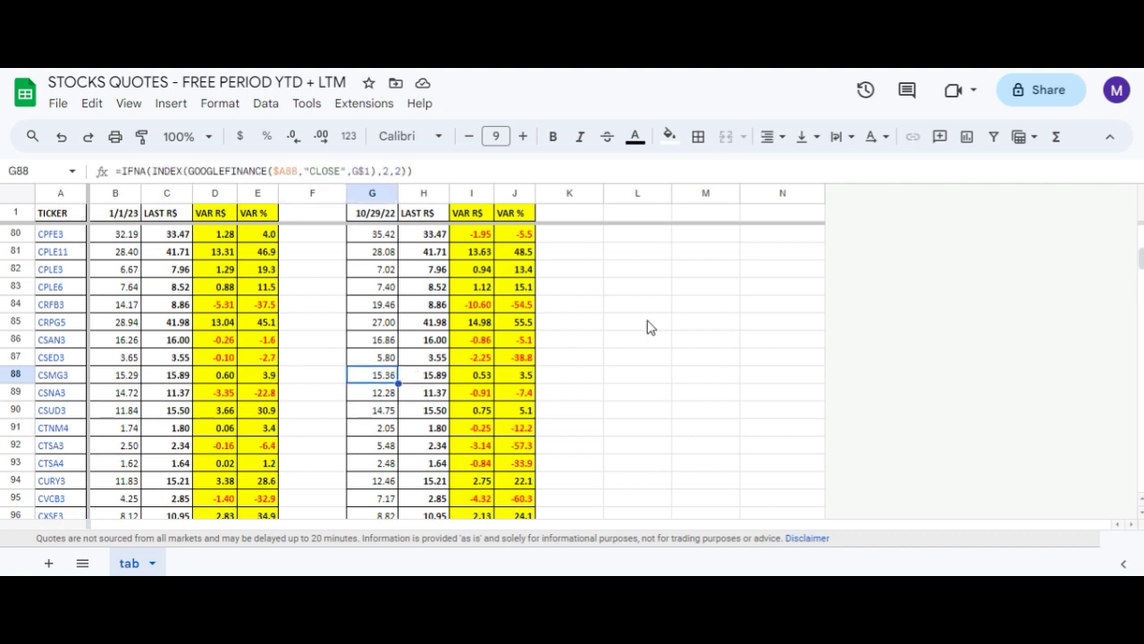
key("Right")
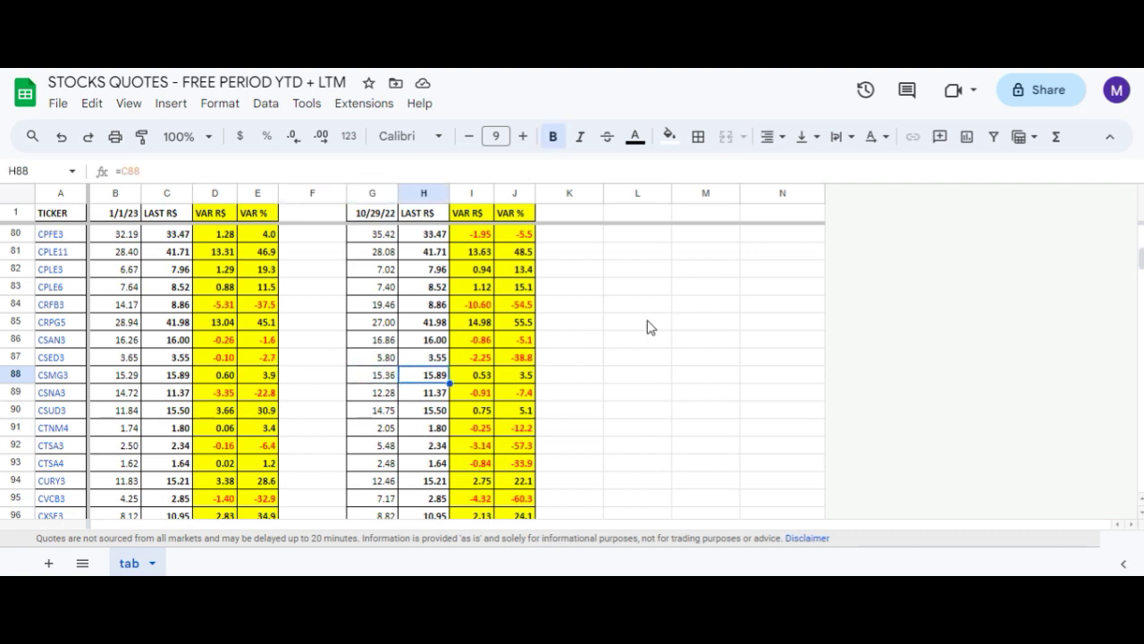
key("Left")
key("Right")
key("Right")
key("Right")
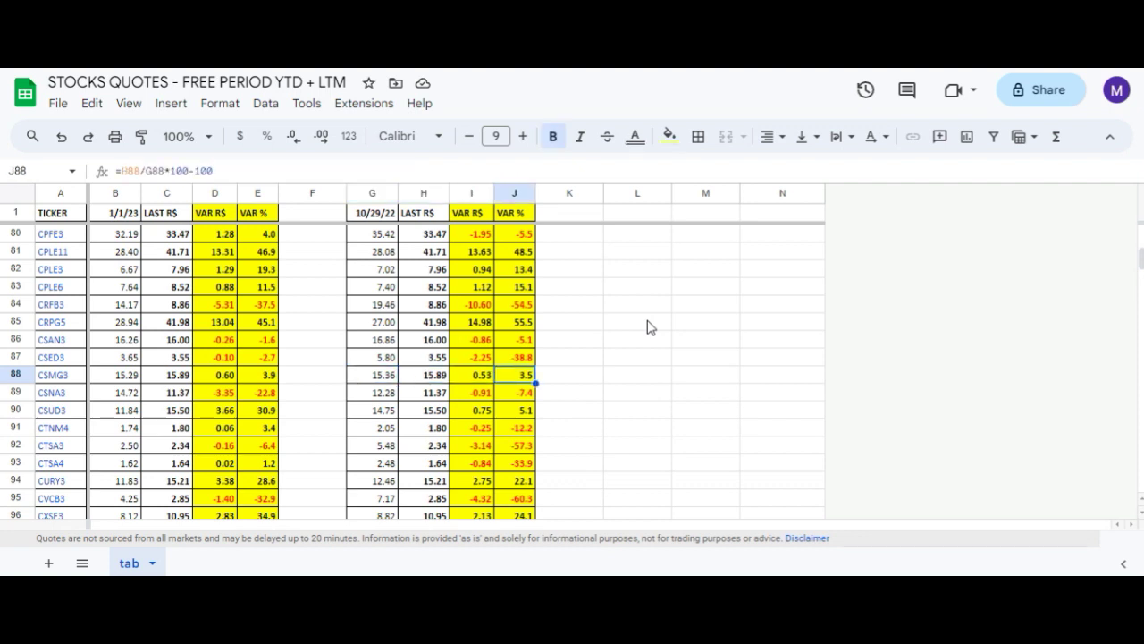
key("Left")
key("Right")
Review the CSMG3 row's year-to-date figures: the 1/1/23 price, last price and variations in R$ and percent
key("Left")
key("Left")
key("Left")
key("Left")
key("Left")
key("Left")
key("Left")
key("Left")
key("Left")
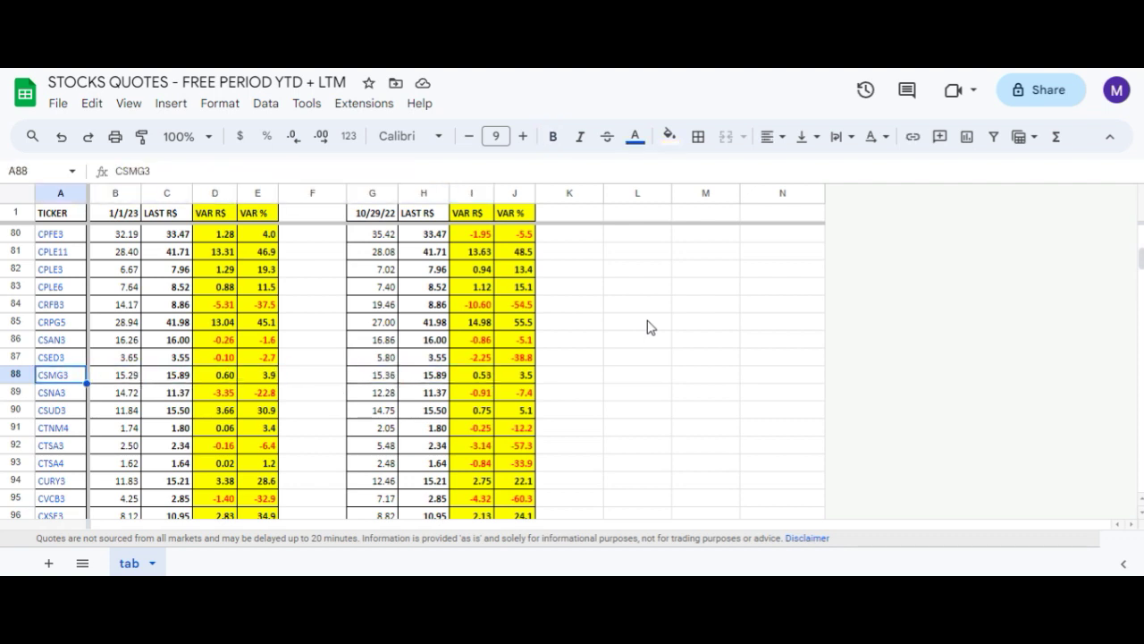
key("Right")
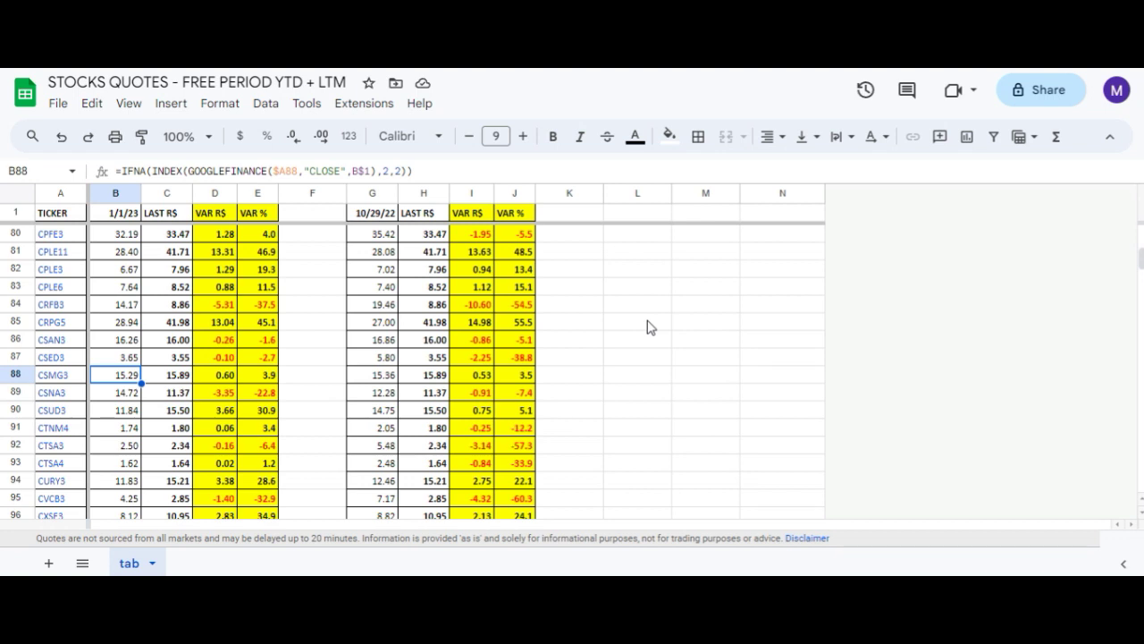
key("Right")
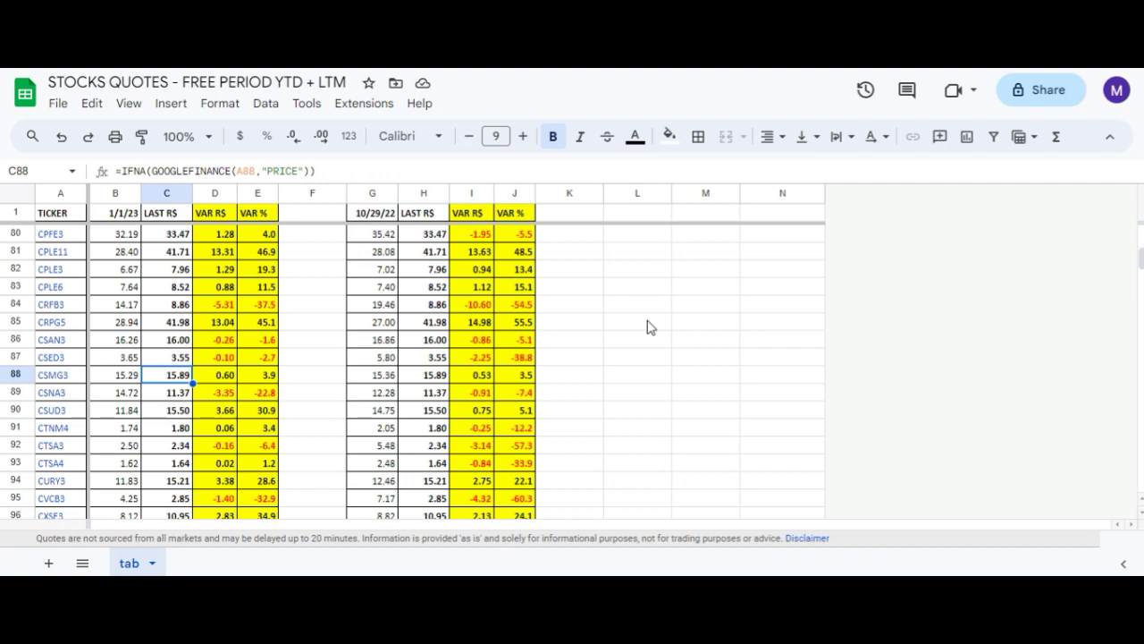
key("Right")
key("Right")
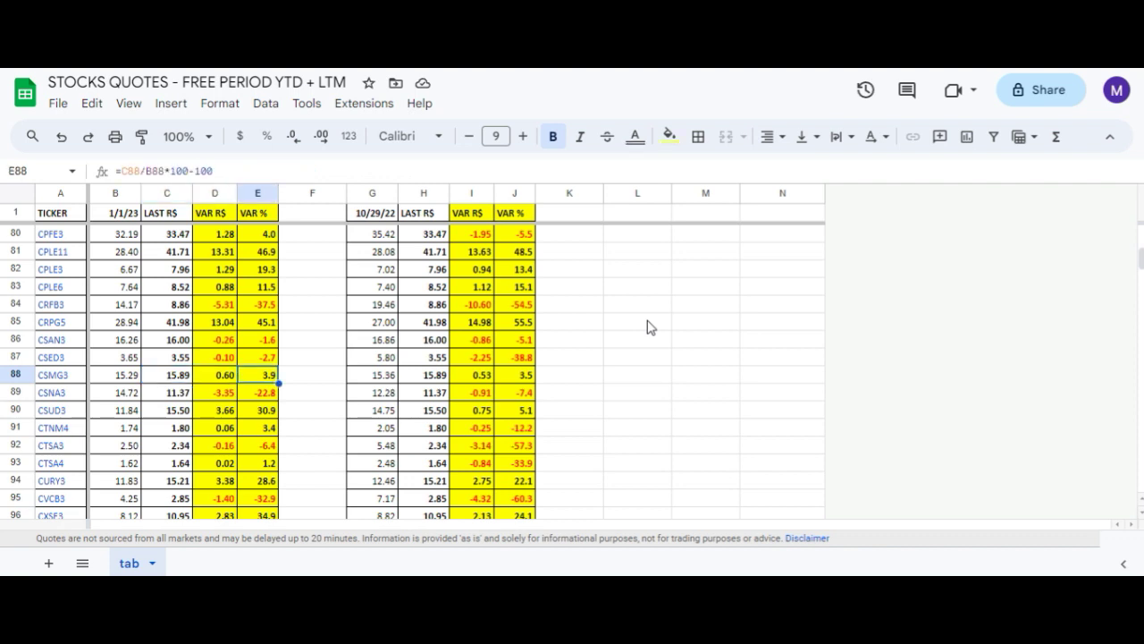
key("Left")
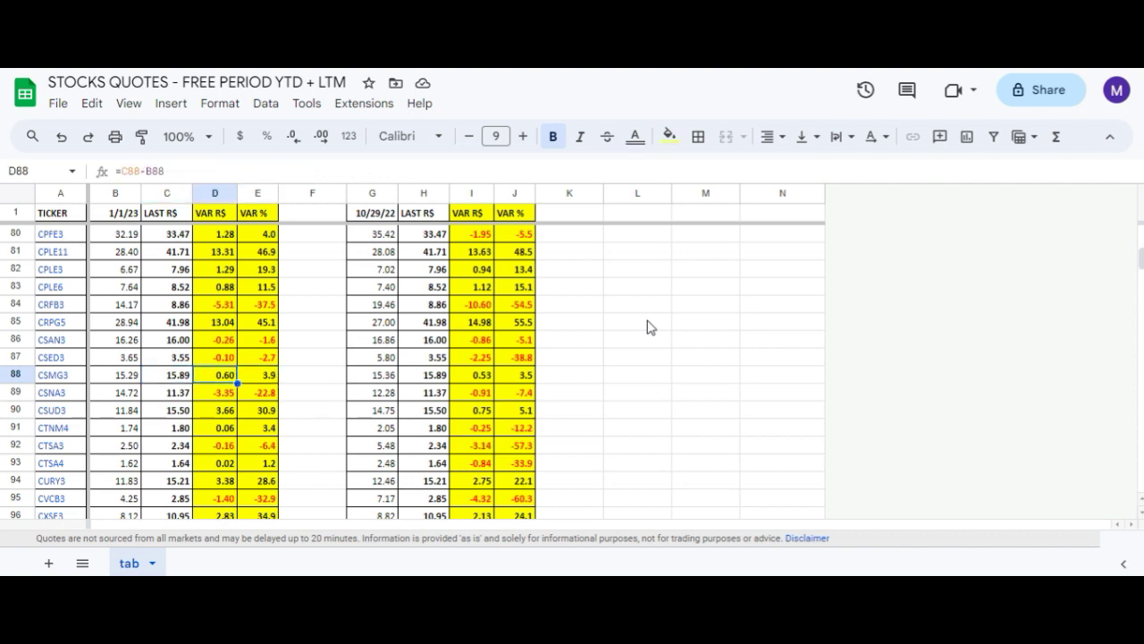
key("Left")
key("Left")
key("Left")
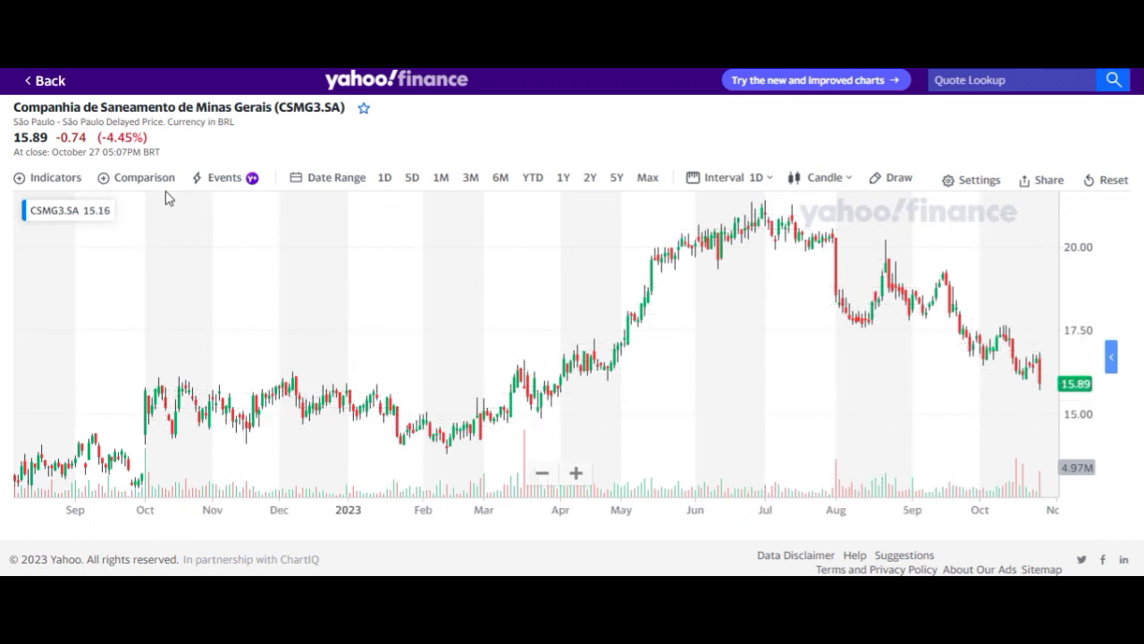
On the CSMG3.SA Yahoo Finance chart, show dividend events and inspect the 2023 dividend markers
left_click(225, 178)
left_click(218, 237)
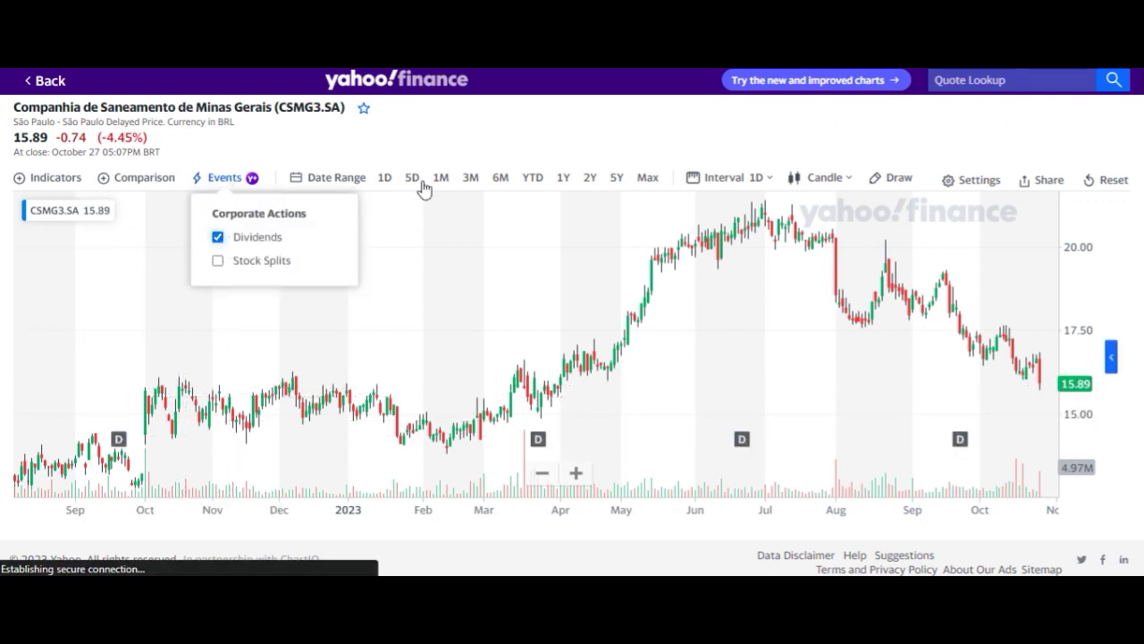
mouse_move(540, 445)
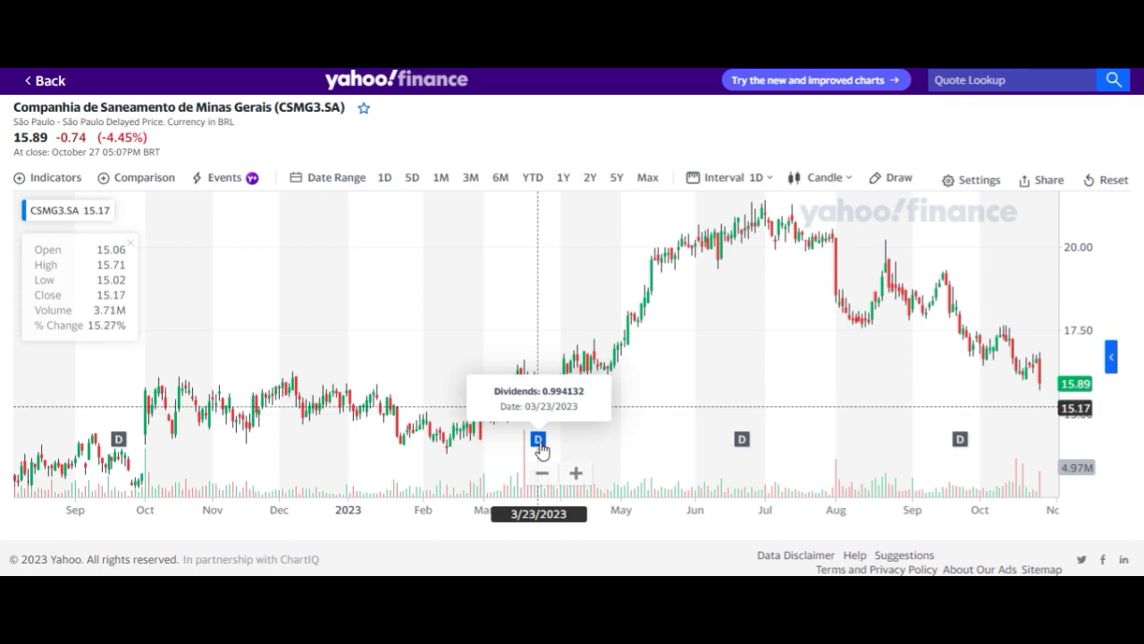
mouse_move(742, 443)
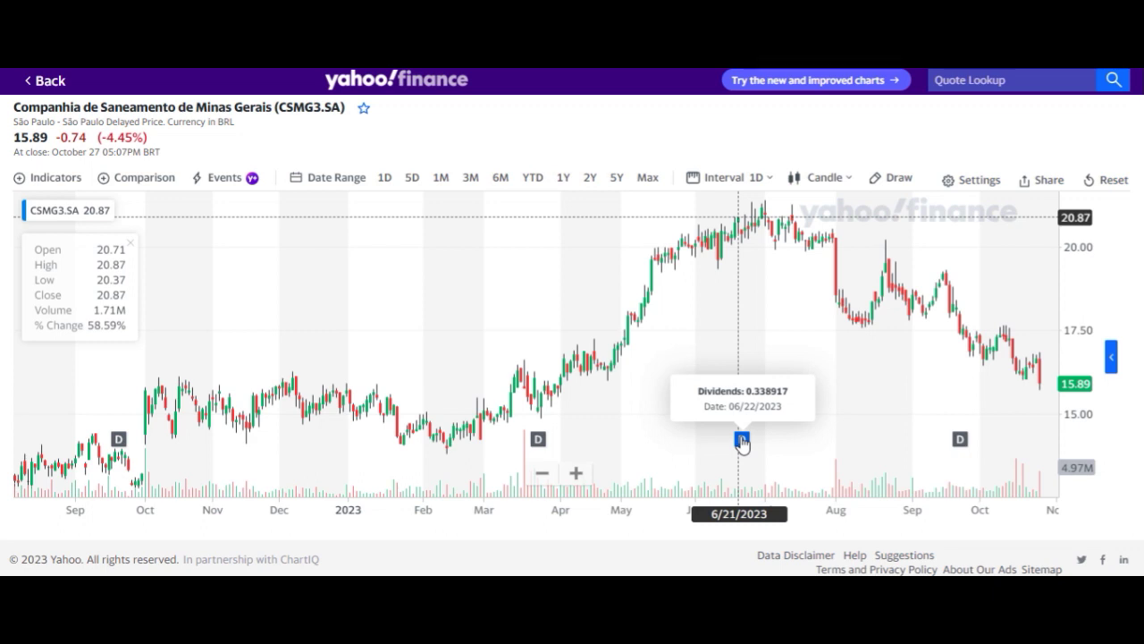
mouse_move(960, 441)
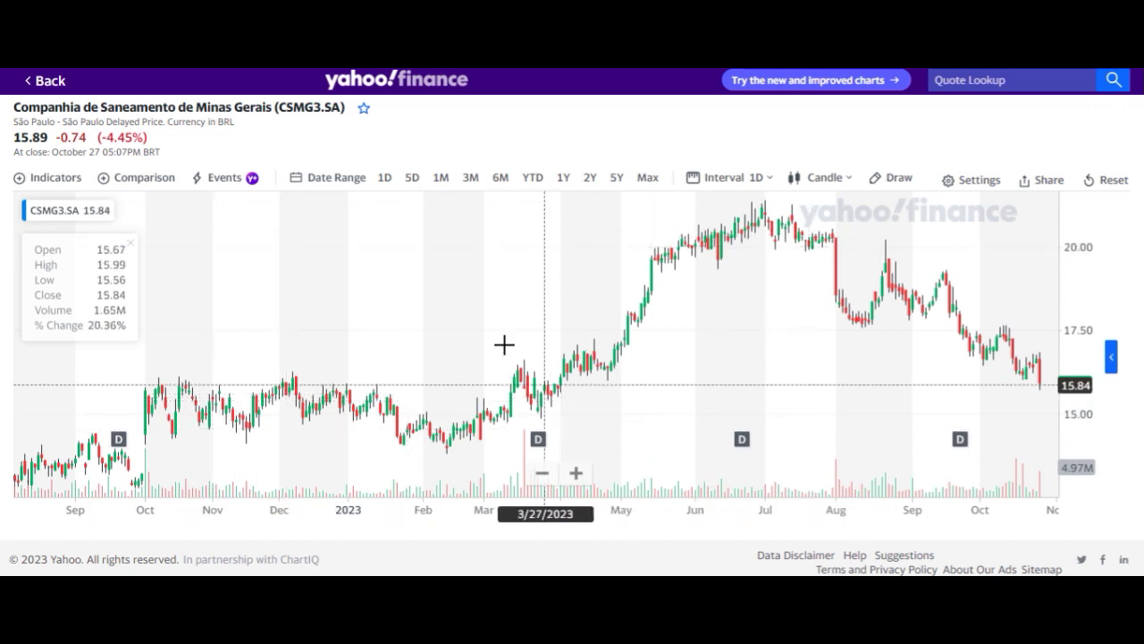
Set the chart interval to 1 week and examine the stock's long-term price history
left_click(726, 177)
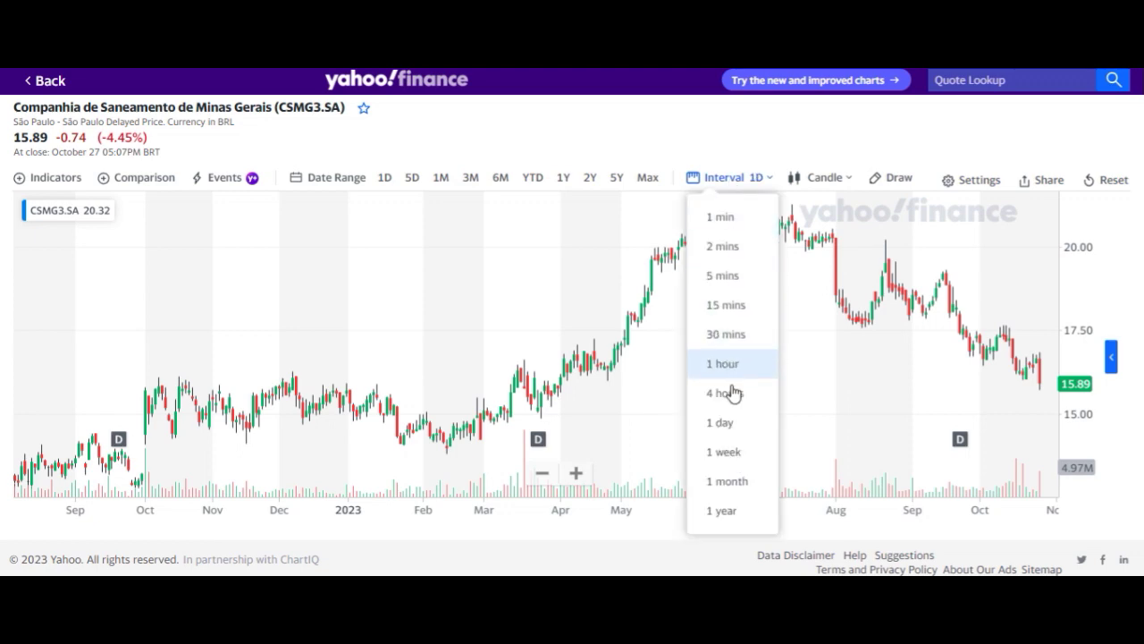
left_click(732, 452)
scroll(710, 424, "down", 10)
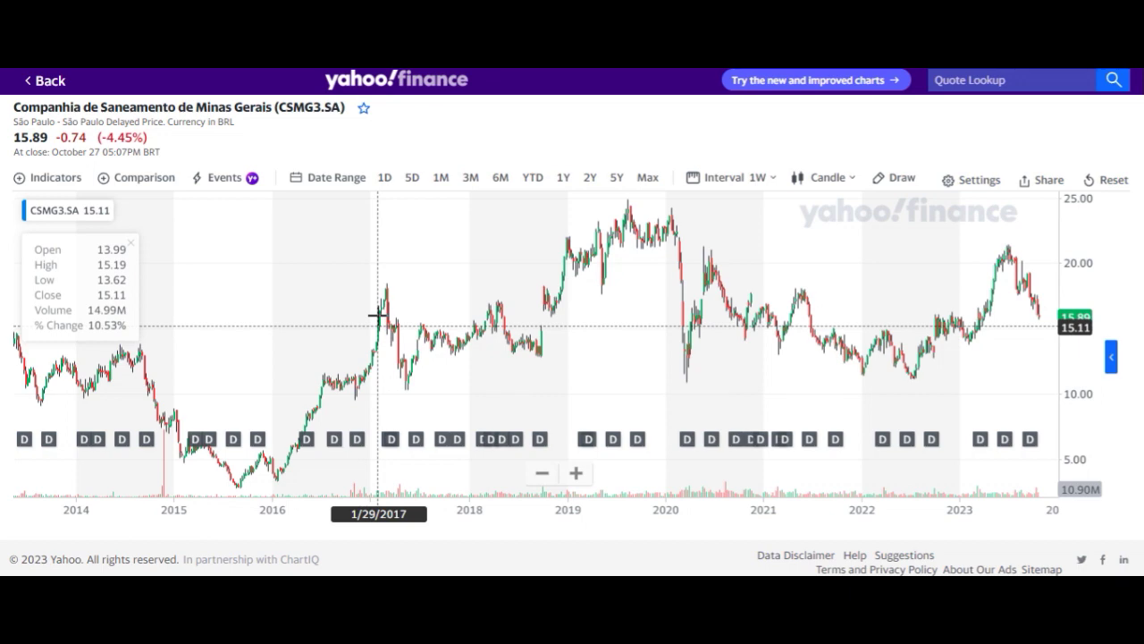
scroll(562, 281, "down", 5)
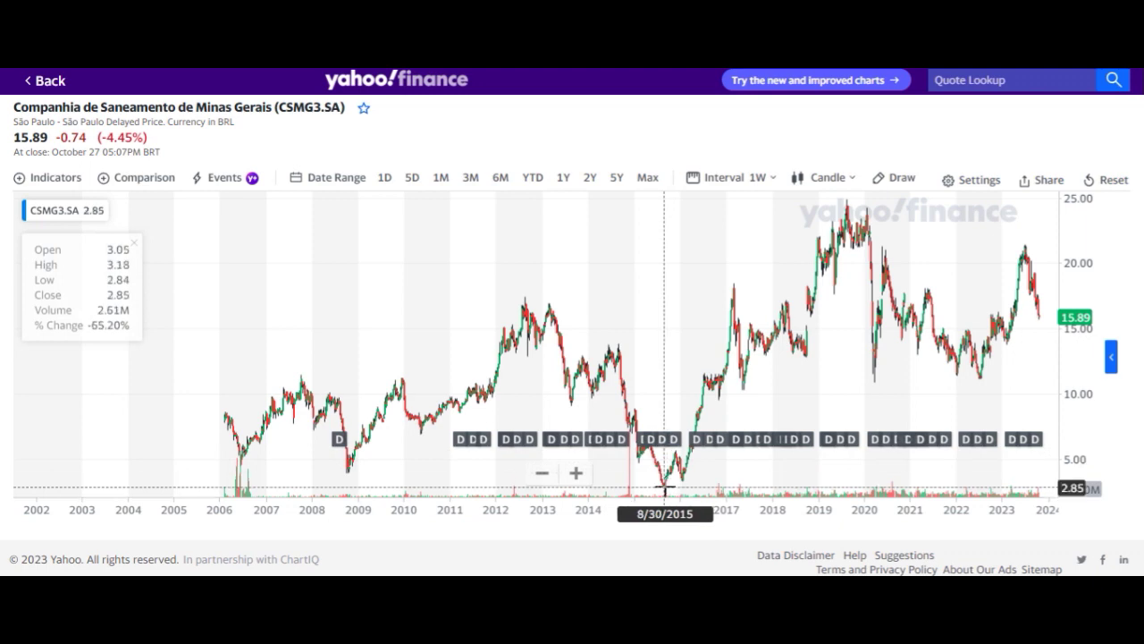
scroll(716, 343, "up", 4)
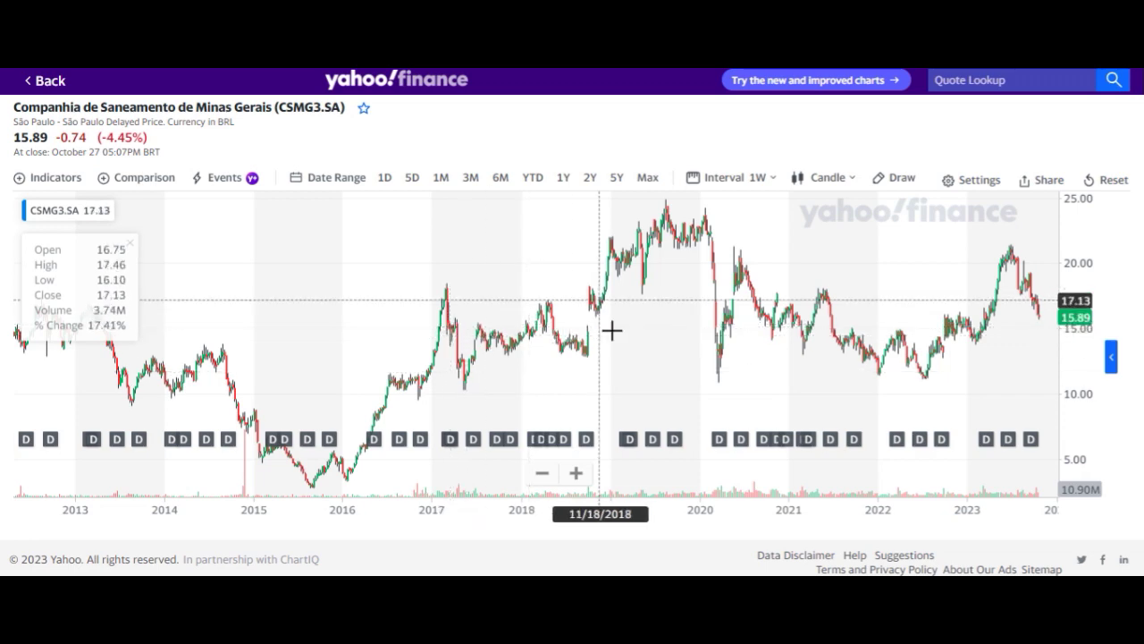
scroll(790, 326, "up", 5)
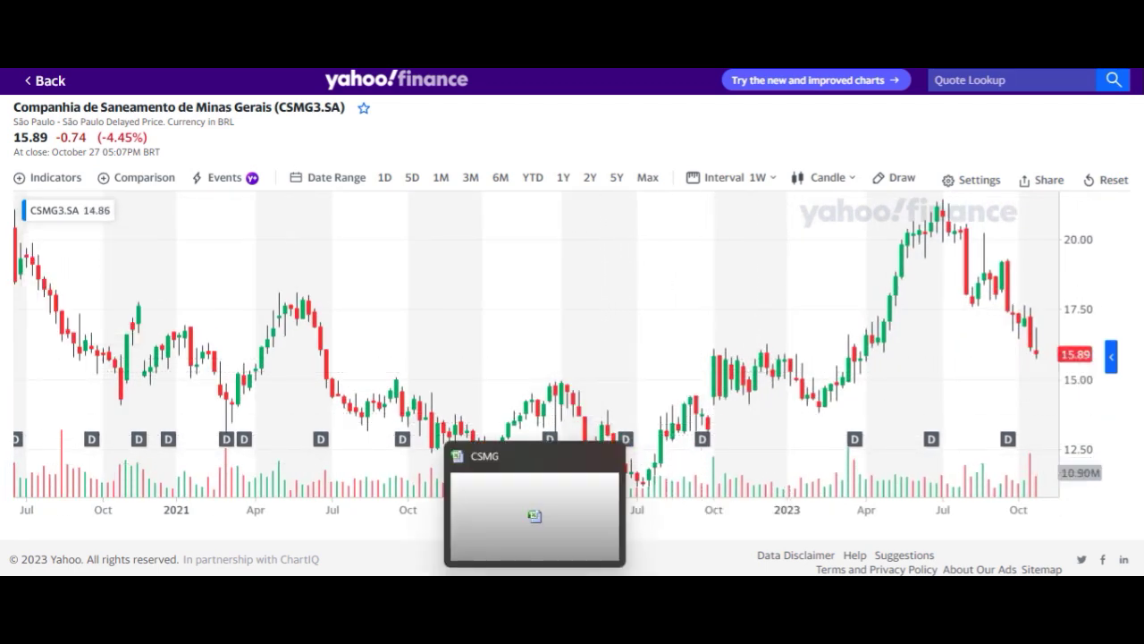
Switch to the CSMG Excel workbook and highlight the 3T22 versus 3T23 and 2T23 versus 3T23 margin comparisons
left_click(531, 514)
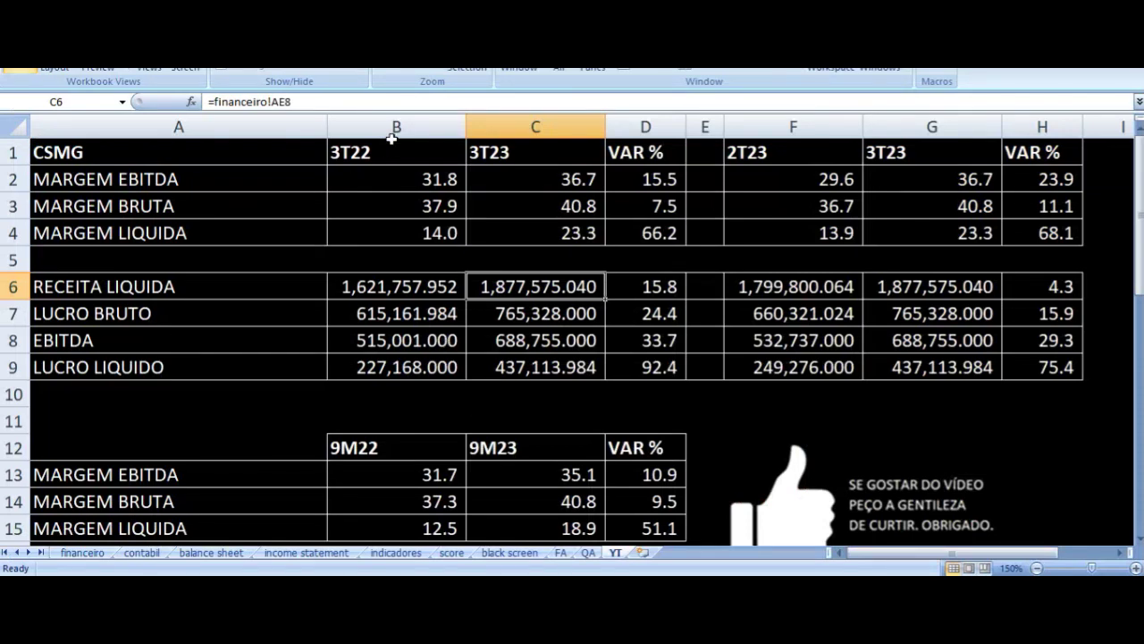
left_click_drag(399, 159, 522, 232)
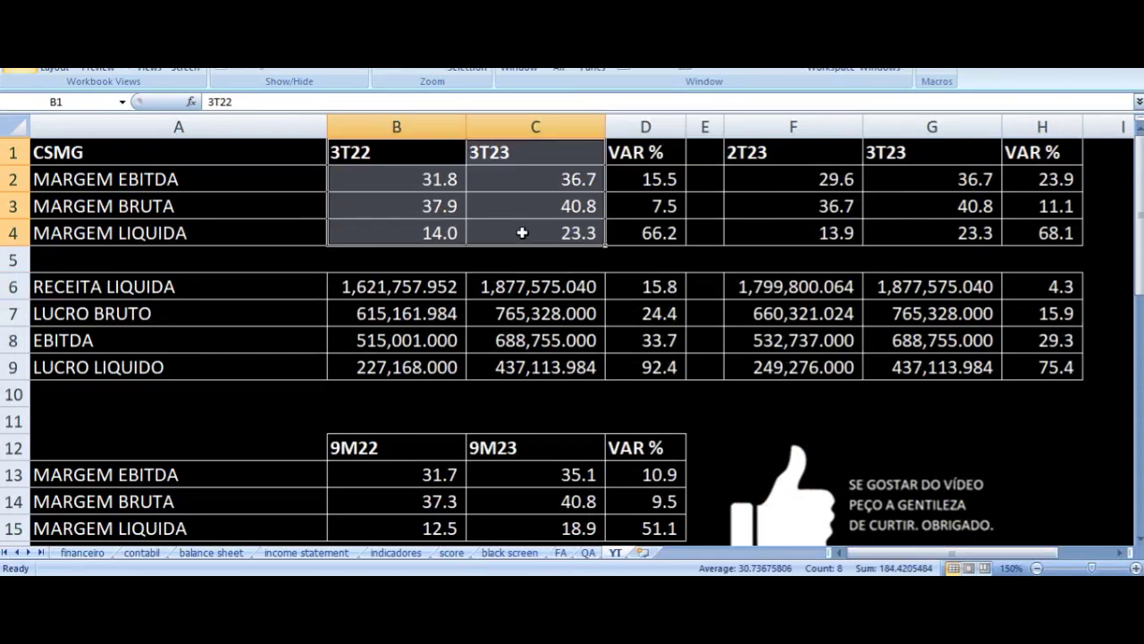
left_click_drag(817, 159, 891, 195)
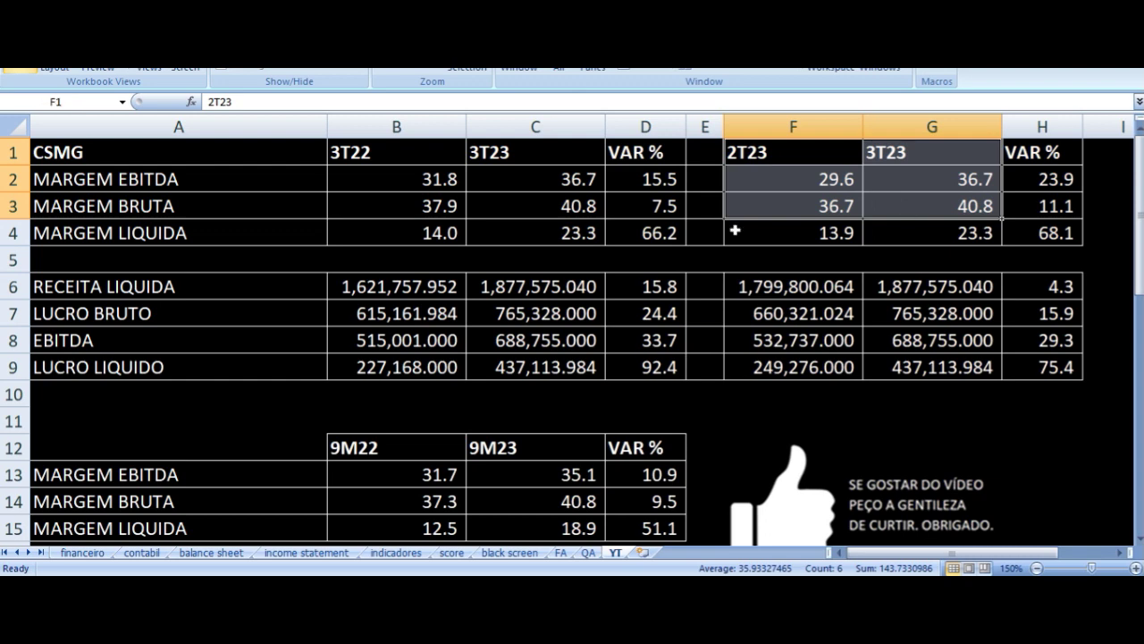
Review the MARGEM EBITDA row for 3T22 and 3T23 along with its percentage variation
left_click(431, 179)
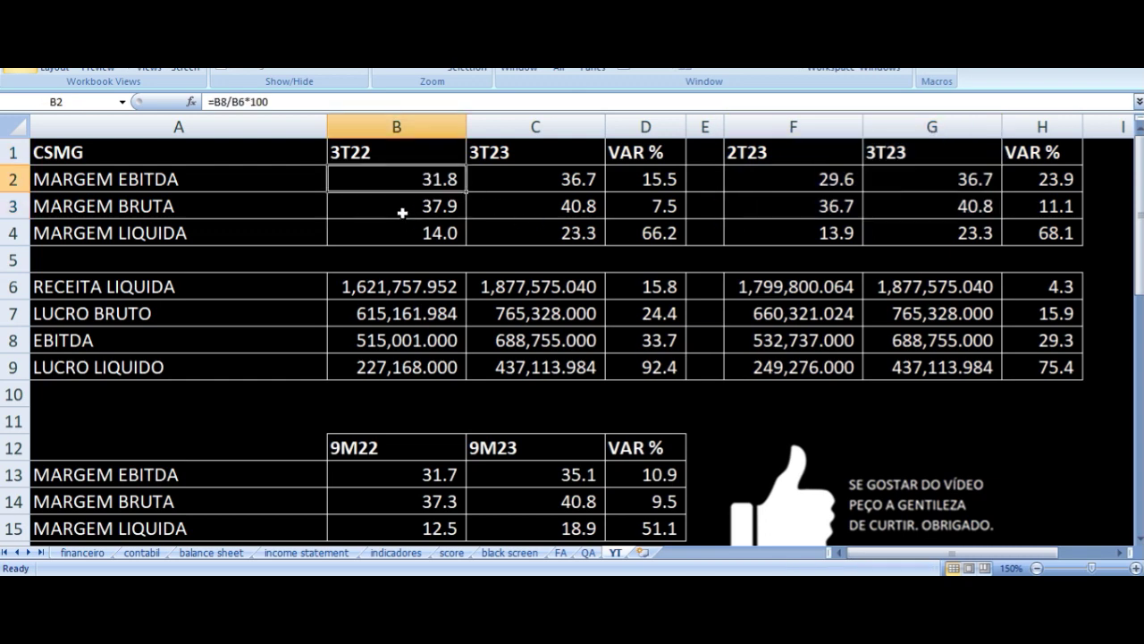
key("Right")
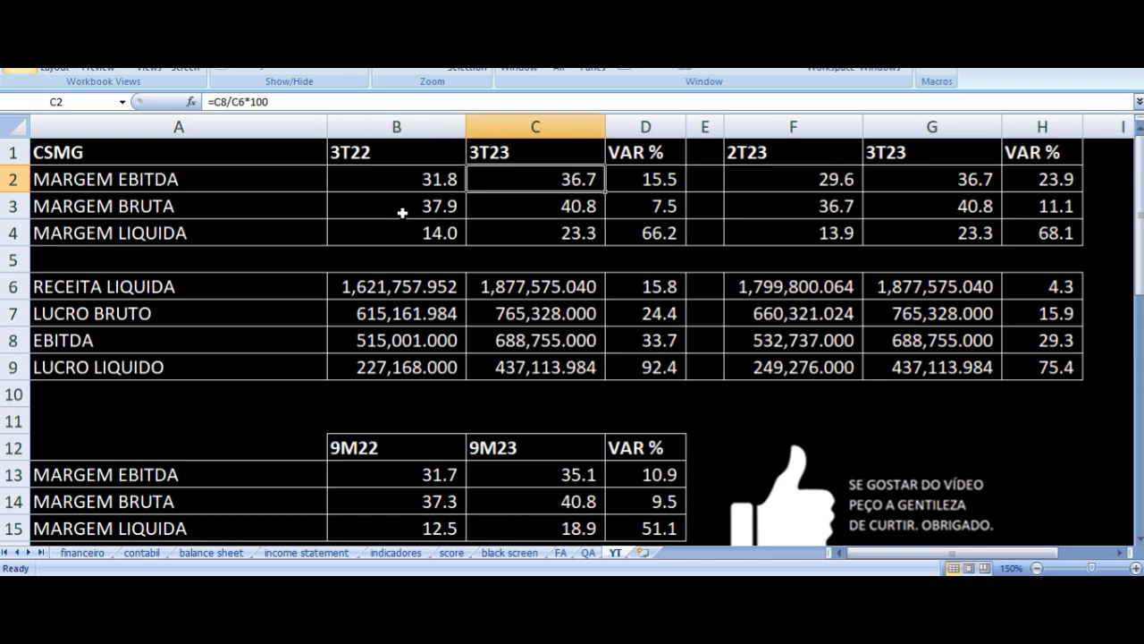
key("Up")
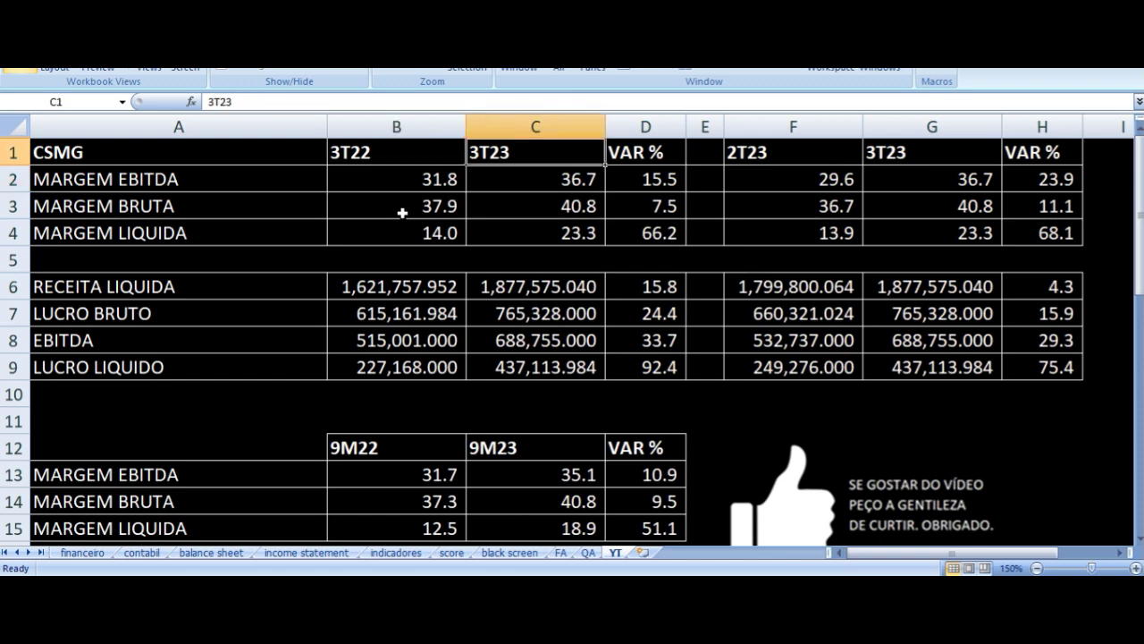
key("Down")
key("Right")
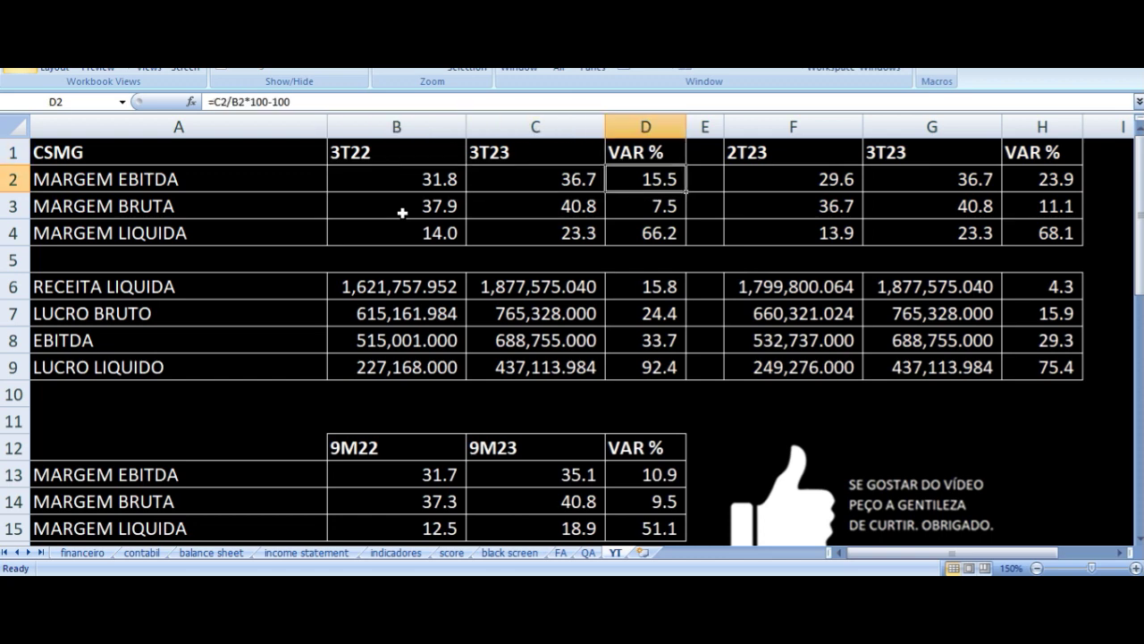
Review the MARGEM BRUTA row for 3T22 and 3T23 along with its percentage variation
key("Down")
key("Left")
key("Left")
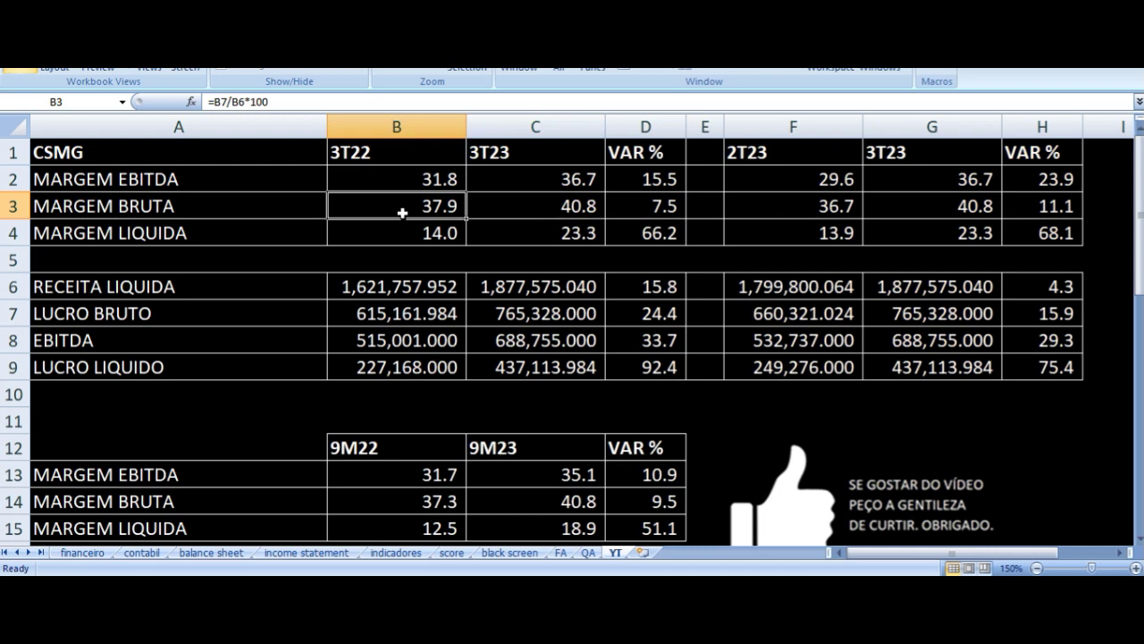
key("Right")
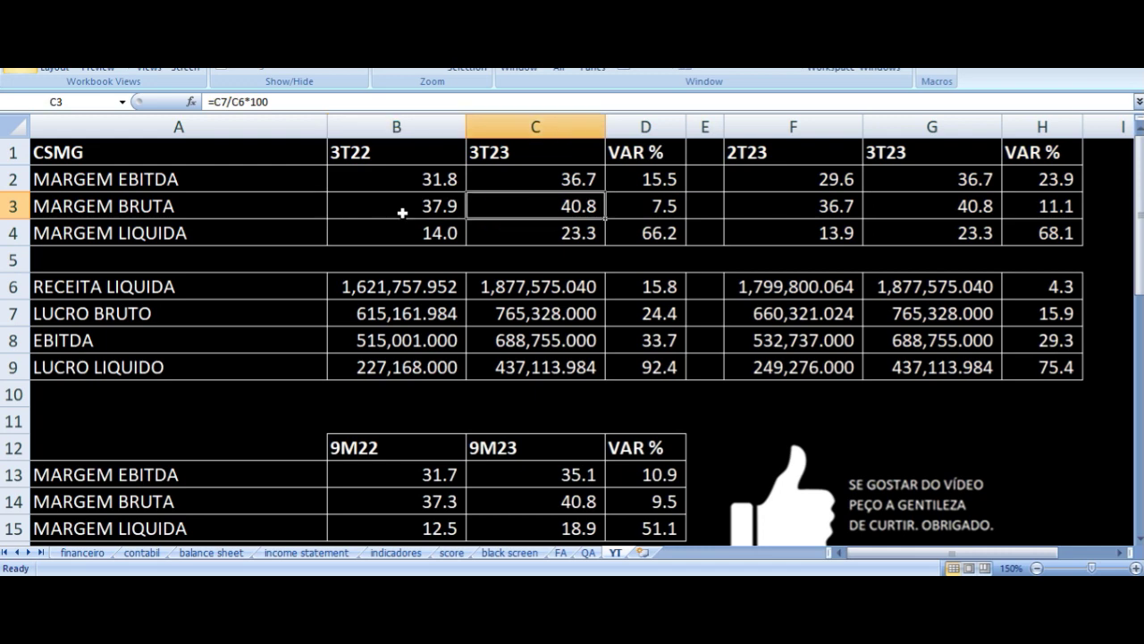
key("Right")
Review the MARGEM LIQUIDA row for 3T22 and 3T23 along with its percentage variation
key("Down")
key("Left")
key("Left")
key("Left")
key("Right")
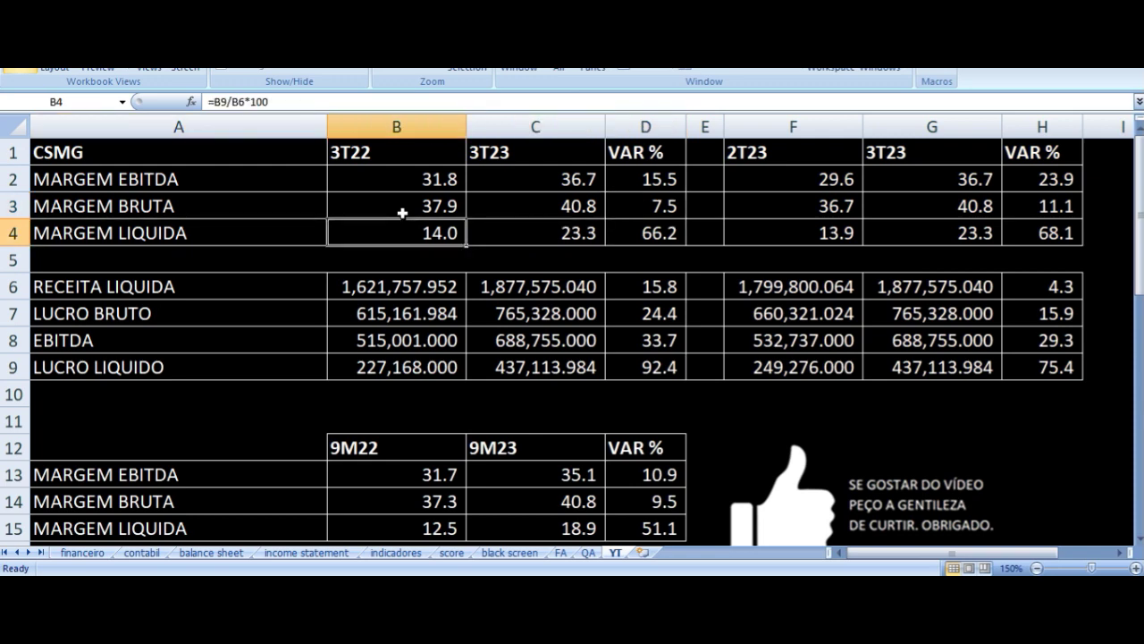
key("Right")
key("Right")
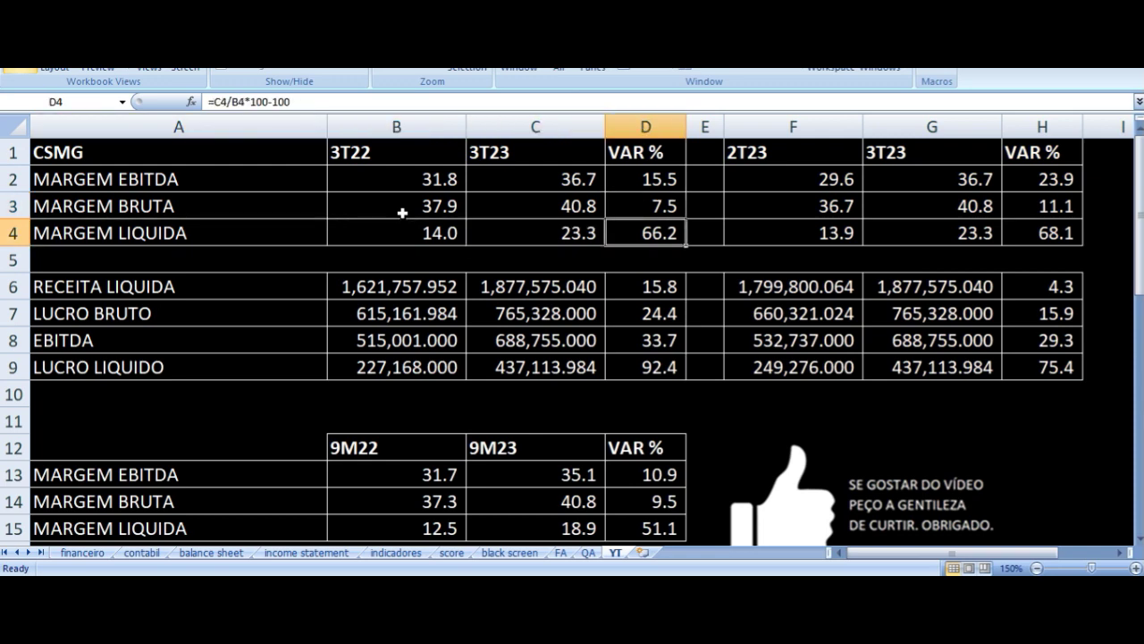
Review the RECEITA LIQUIDA row for 3T22 and 3T23 along with its percentage variation
key("Down")
key("Down")
key("Left")
key("Left")
key("Left")
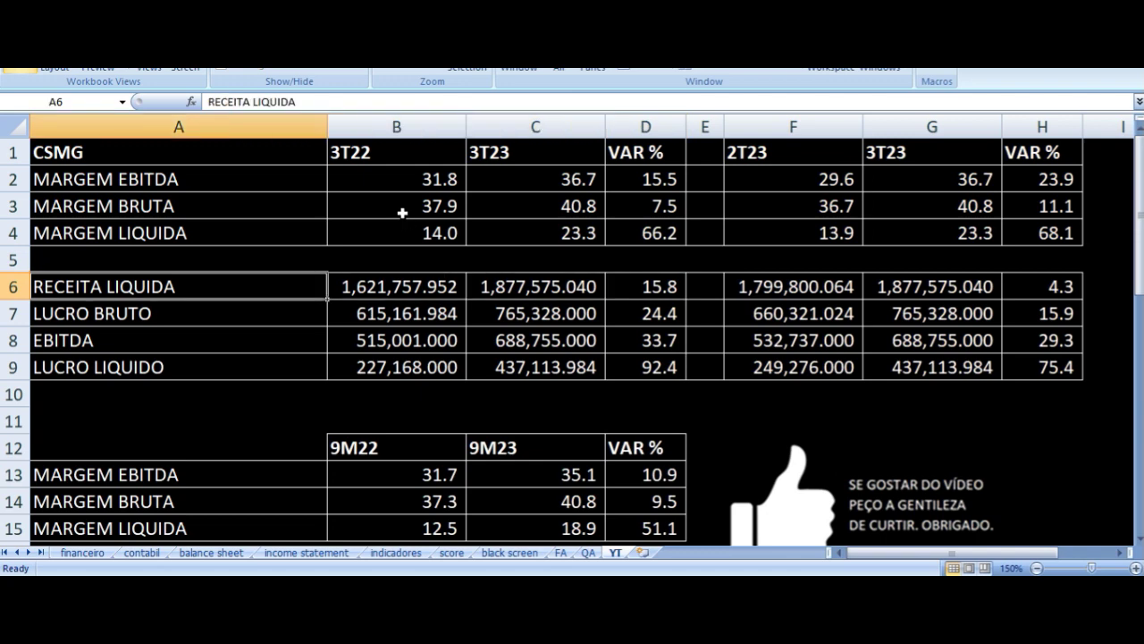
key("Right")
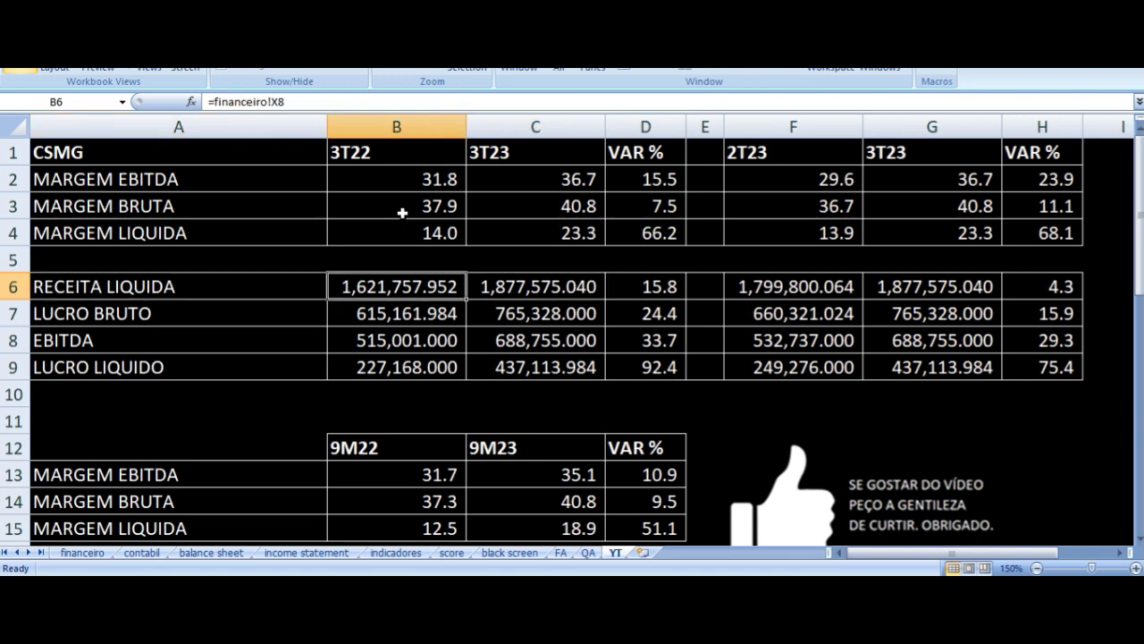
key("Right")
key("Right")
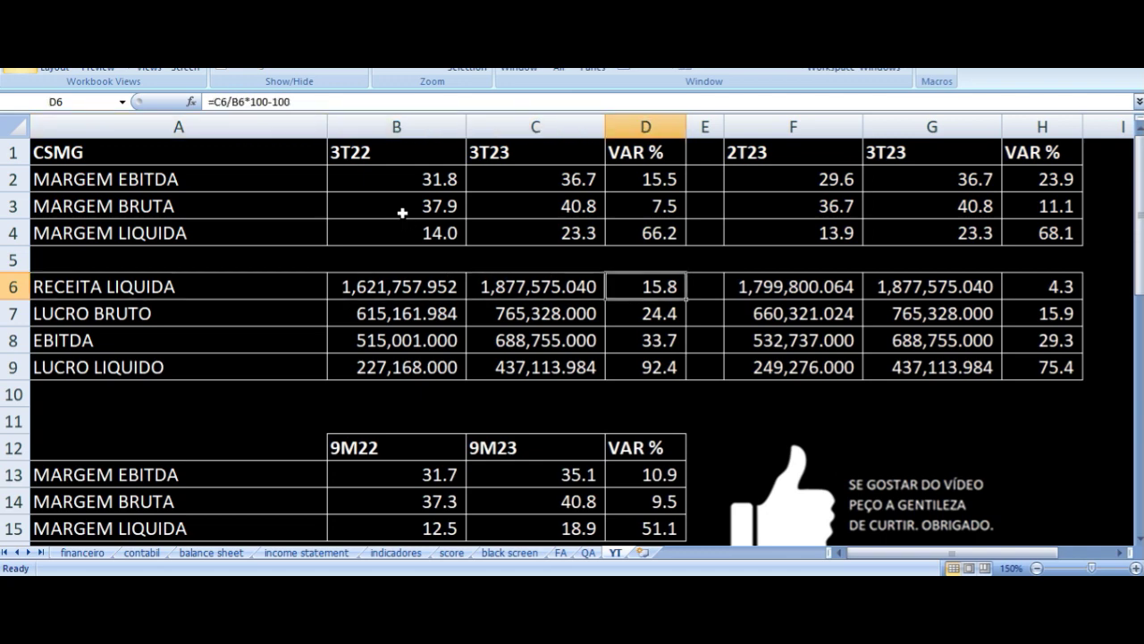
Review the LUCRO BRUTO row for 3T22 and 3T23 along with its percentage variation
key("Down")
key("Left")
key("Left")
key("Left")
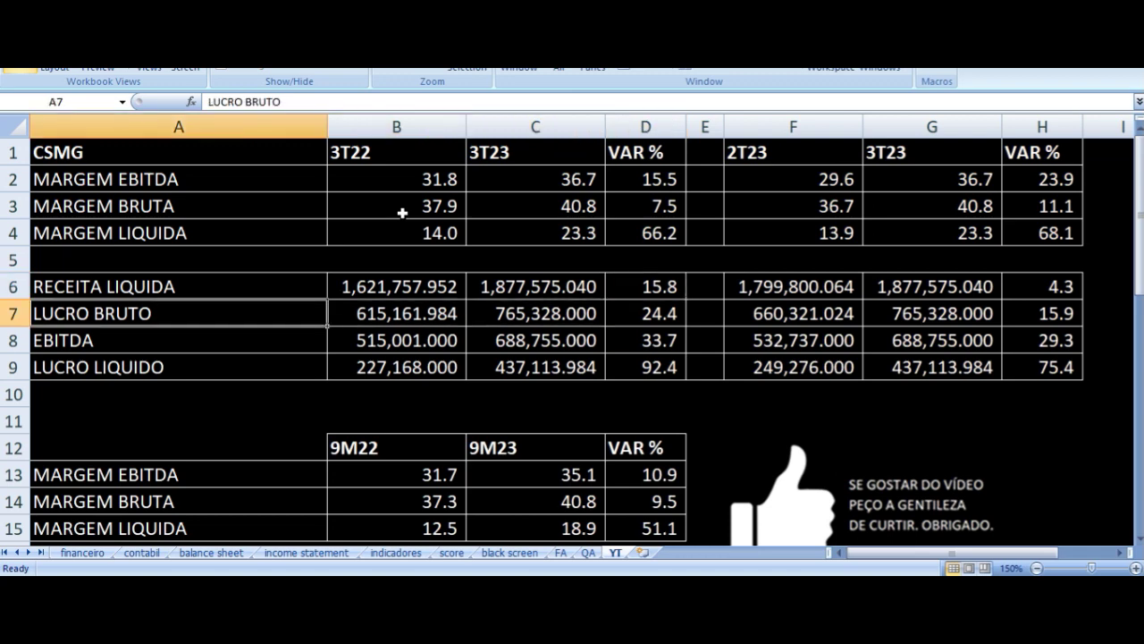
key("Right")
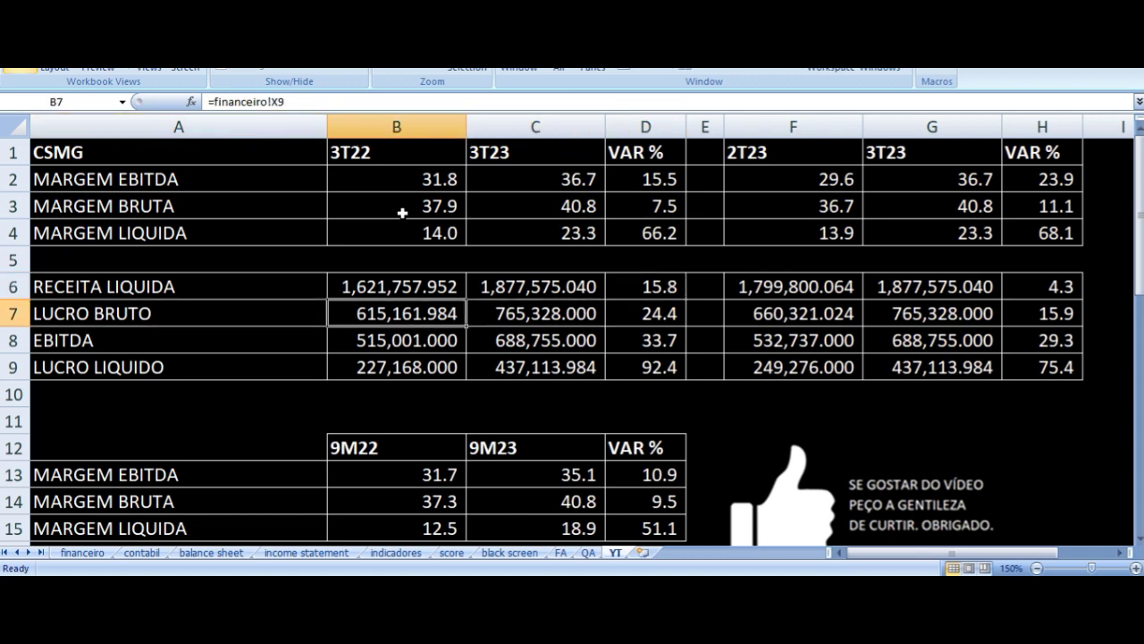
key("Right")
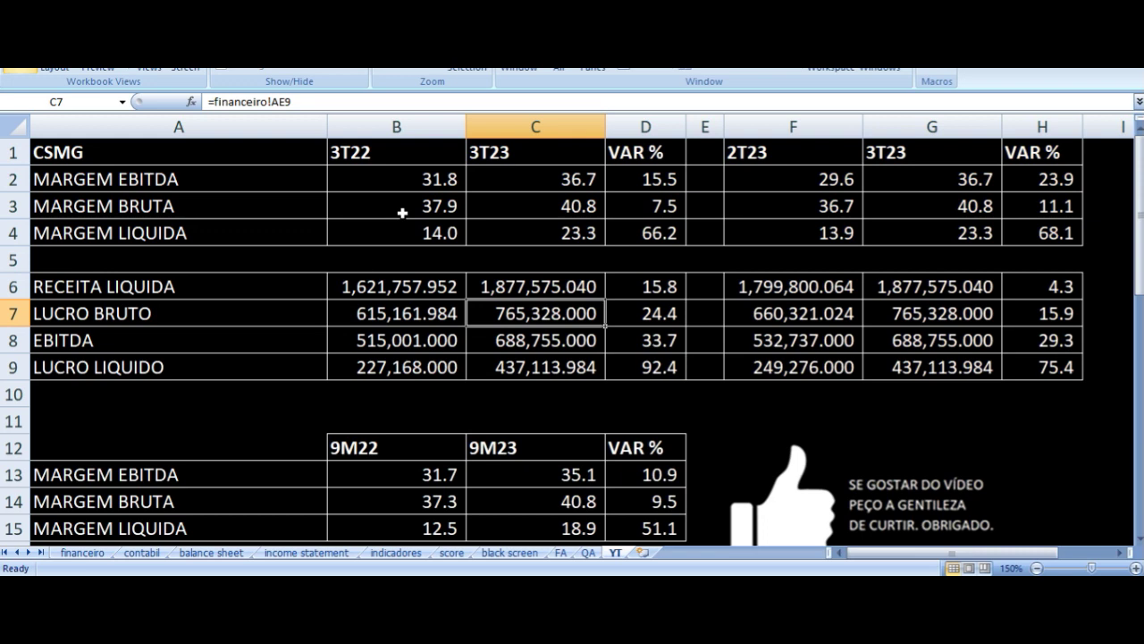
key("Right")
Review the EBITDA row for 3T22 and 3T23 along with its percentage variation
key("Down")
key("Home")
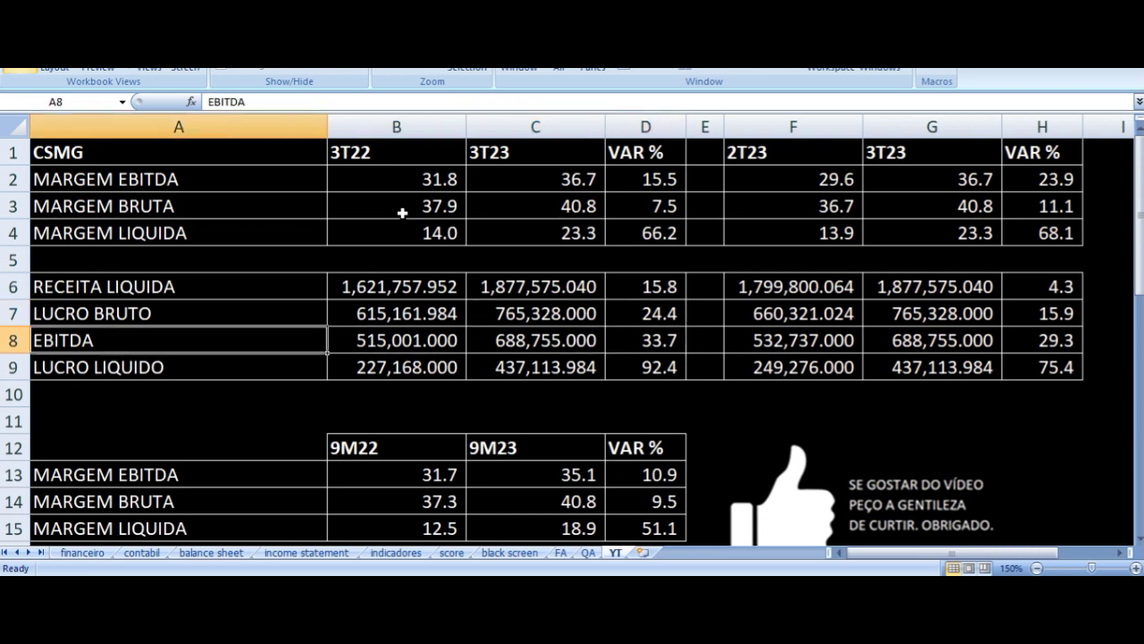
key("Right")
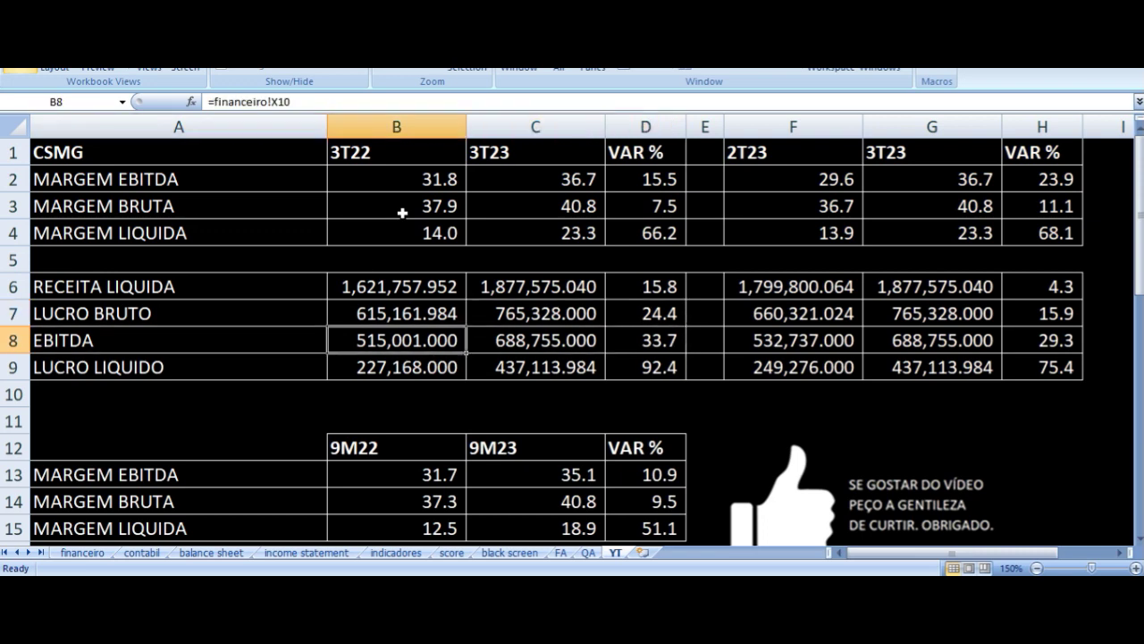
key("Right")
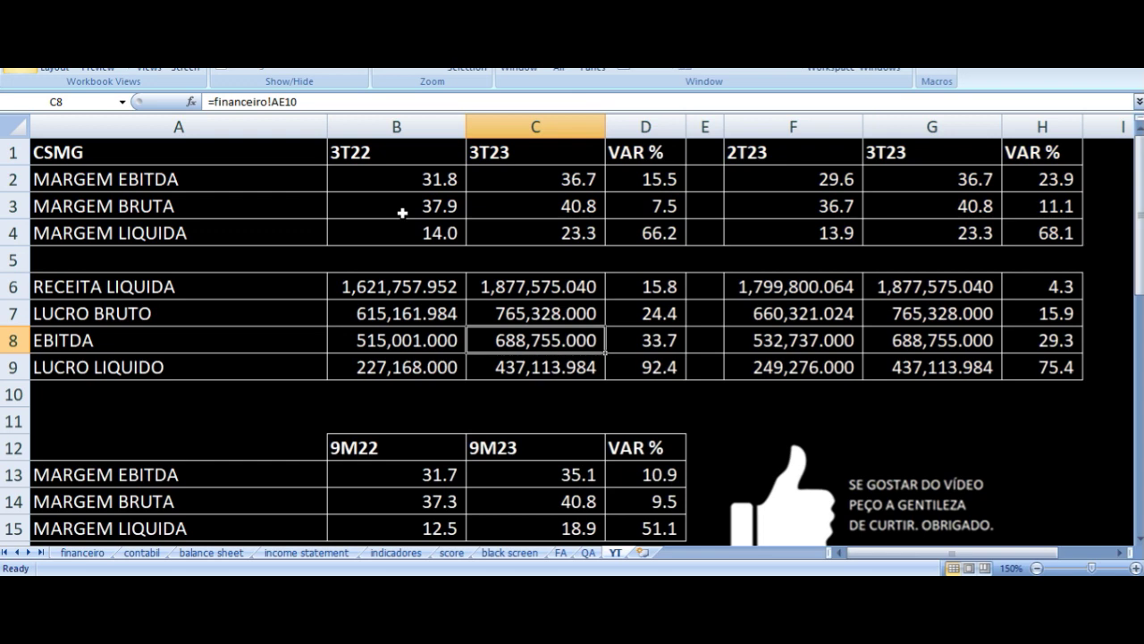
key("Right")
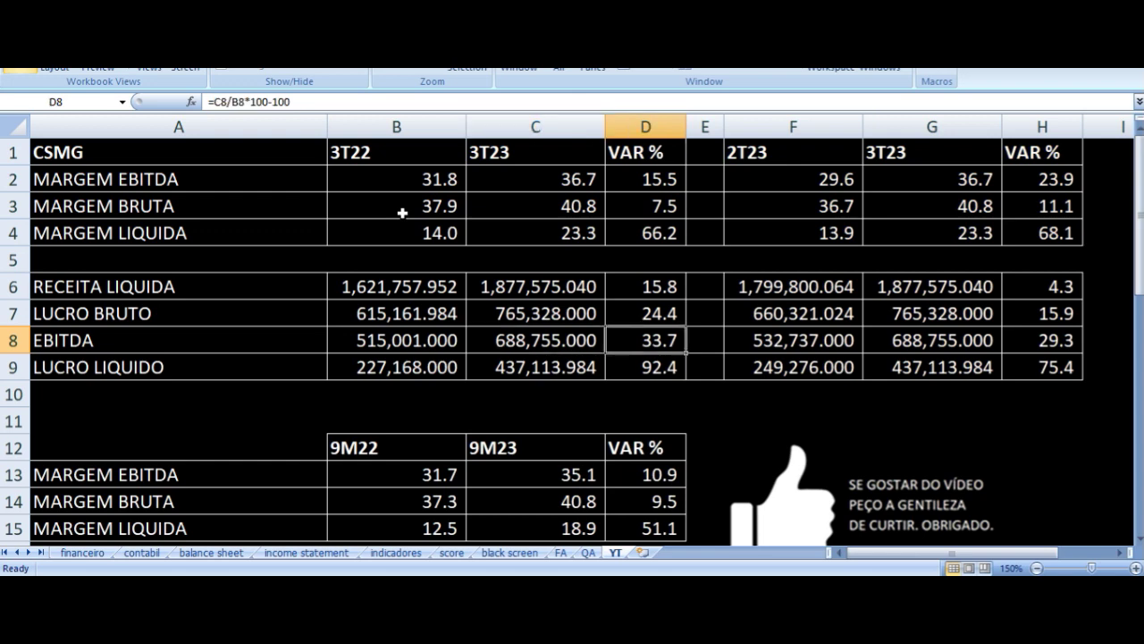
Review the LUCRO LIQUIDO row for 3T22 and 3T23 along with its percentage variation
key("Down")
key("Left")
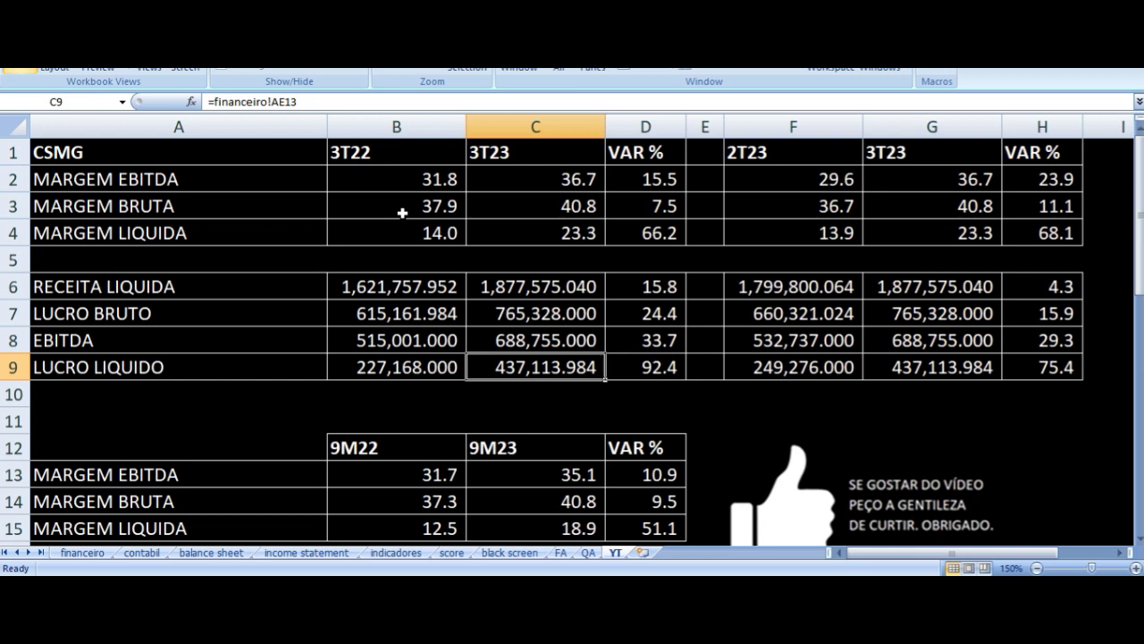
key("Left")
key("Left")
key("Right")
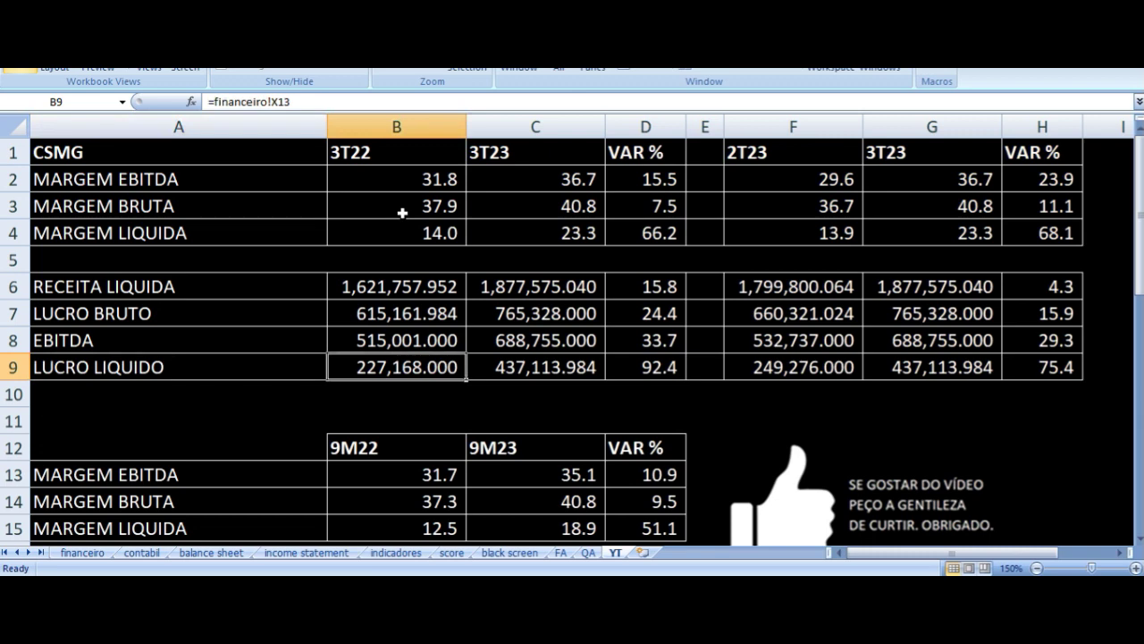
key("Right")
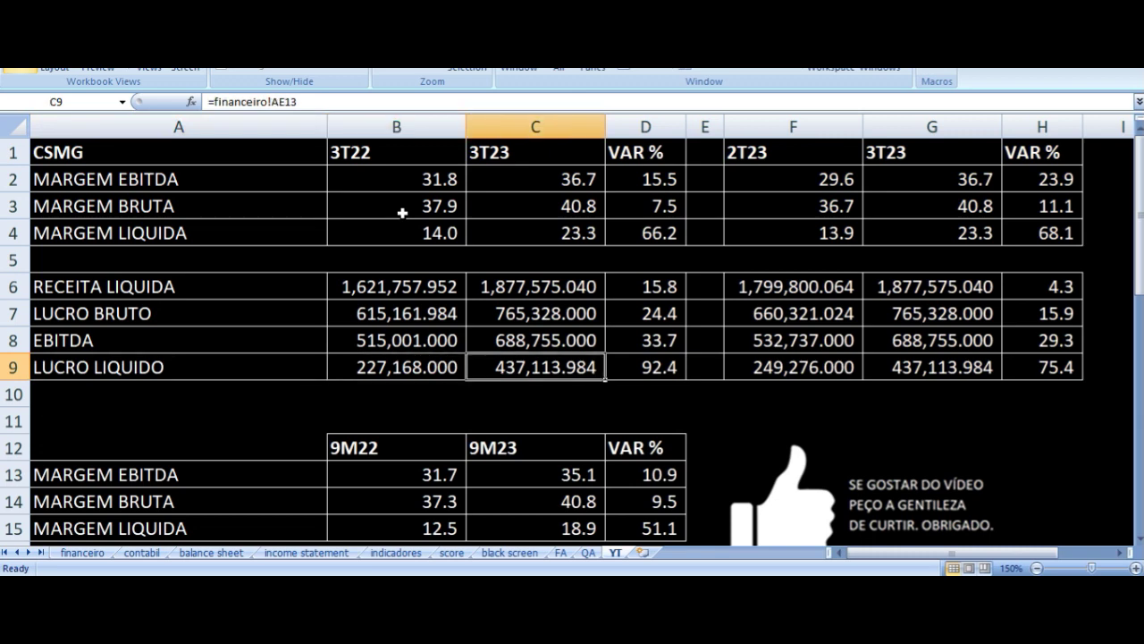
key("Right")
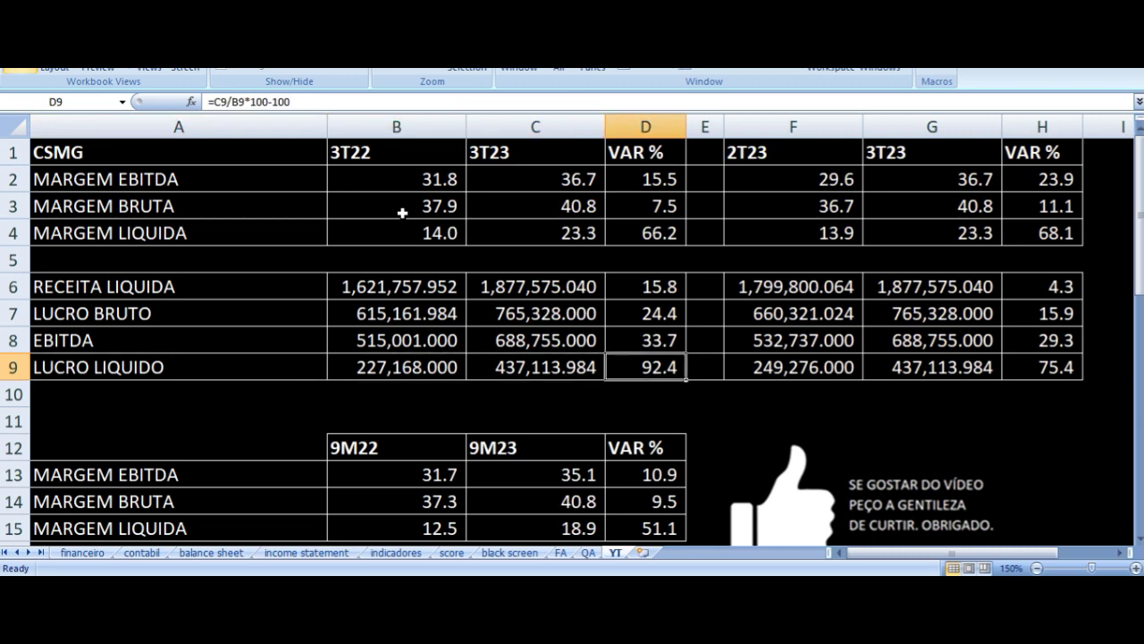
Go to the 2T23 heading in F1 that starts the comparison of 2T23 with 3T23
key("Right")
key("Right")
key("Up")
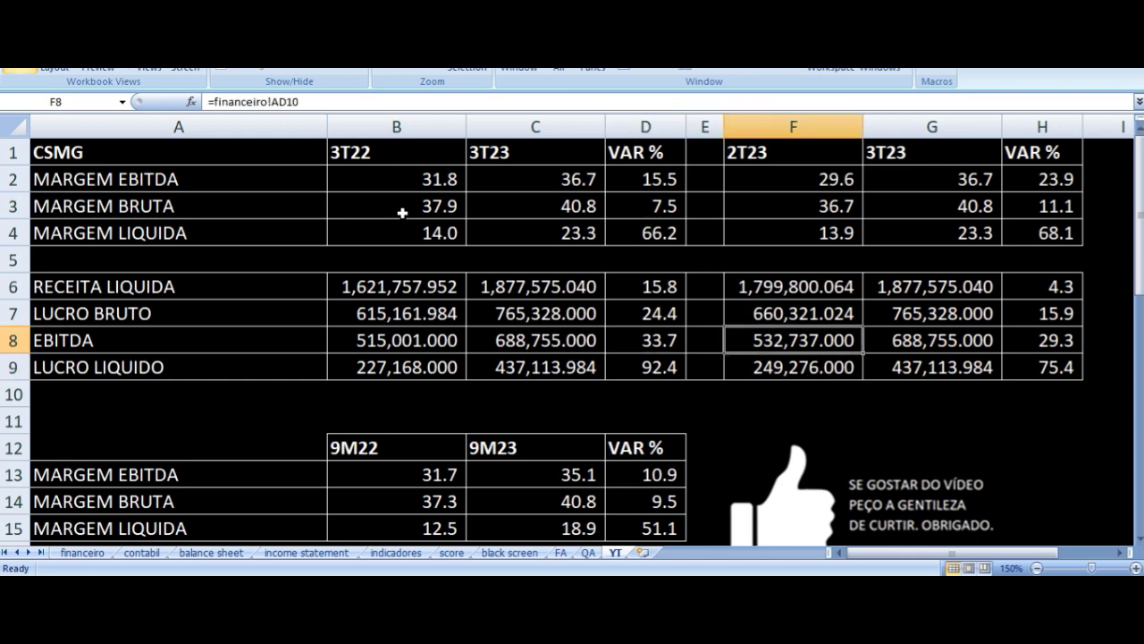
key("Up")
key("Up")
key("Up")
key("Up")
key("Up")
key("Up")
key("Up")
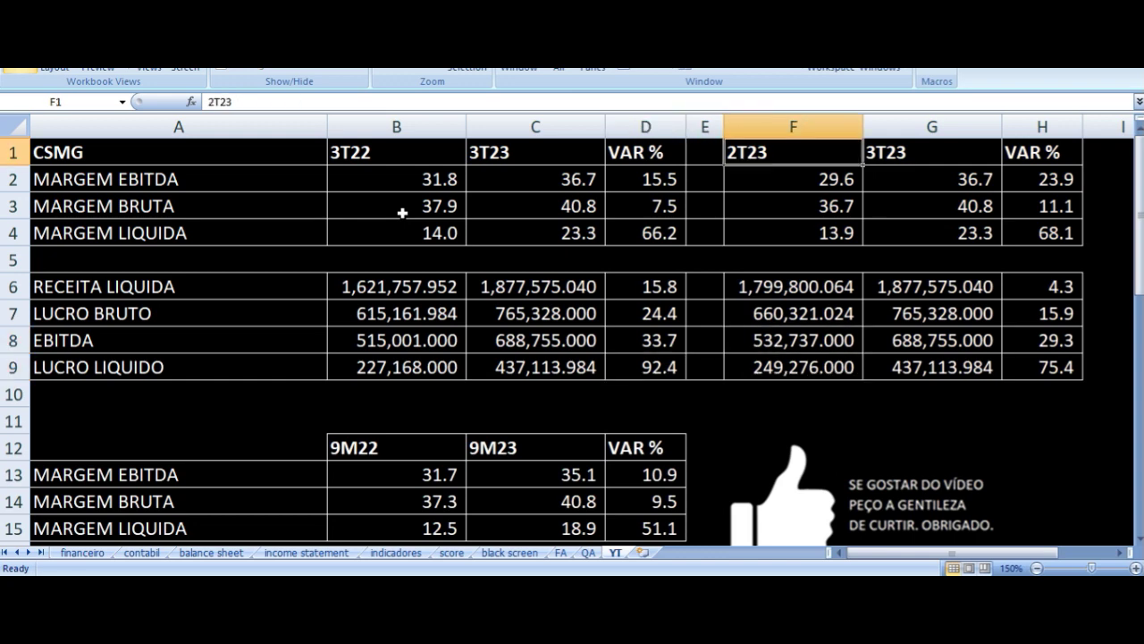
Review the MARGEM EBITDA row for 2T23 and 3T23 along with its percentage variation
key("Right")
key("Down")
key("Left")
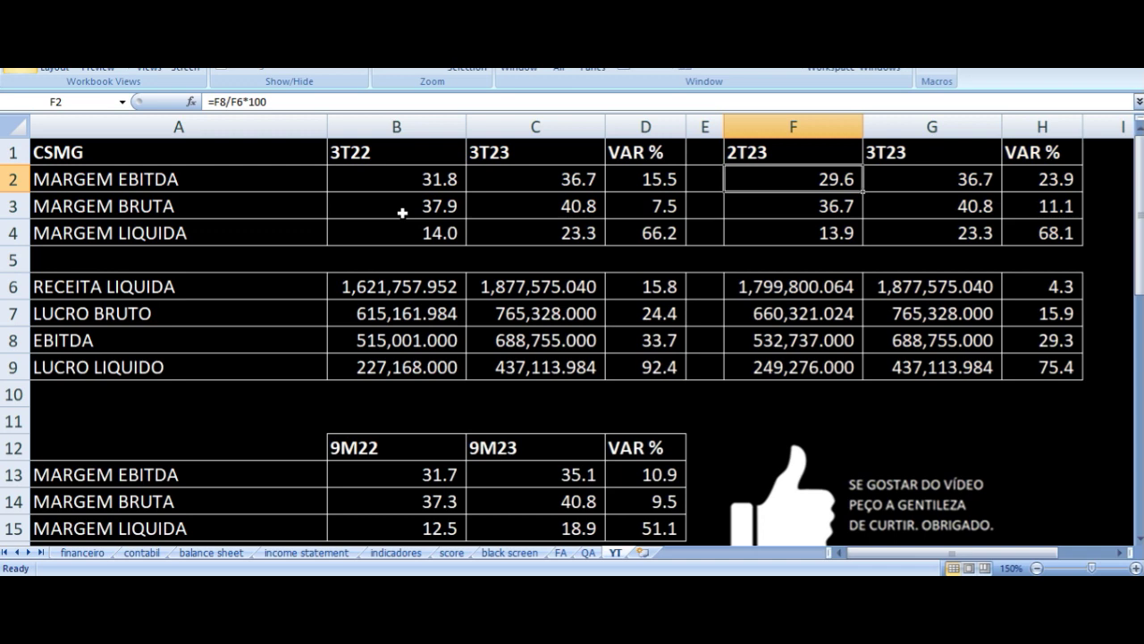
key("Right")
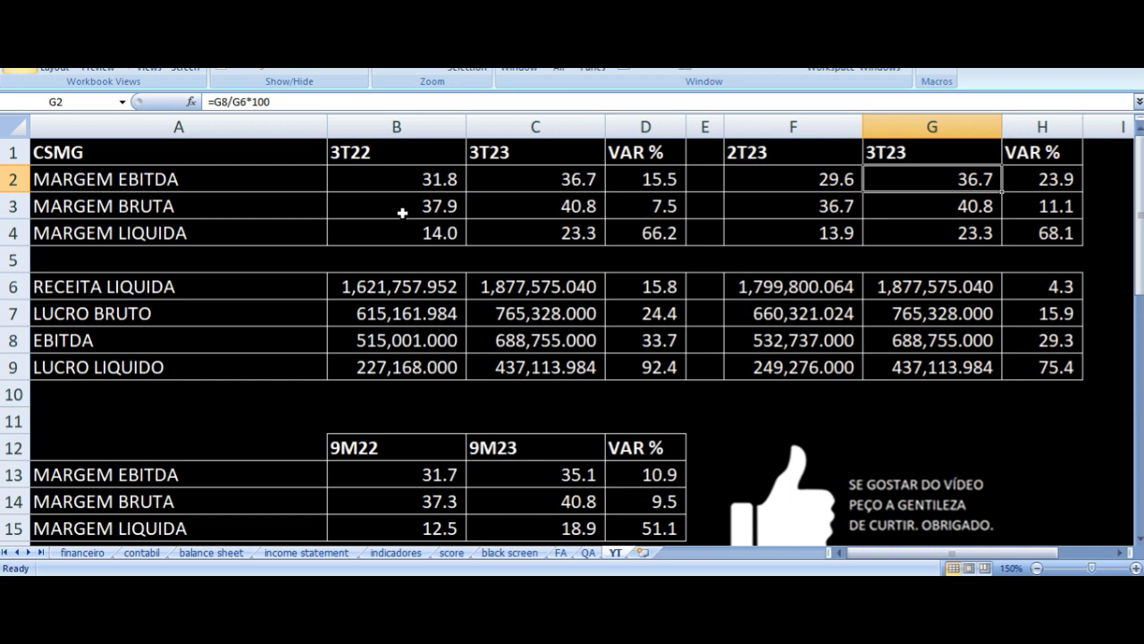
key("Right")
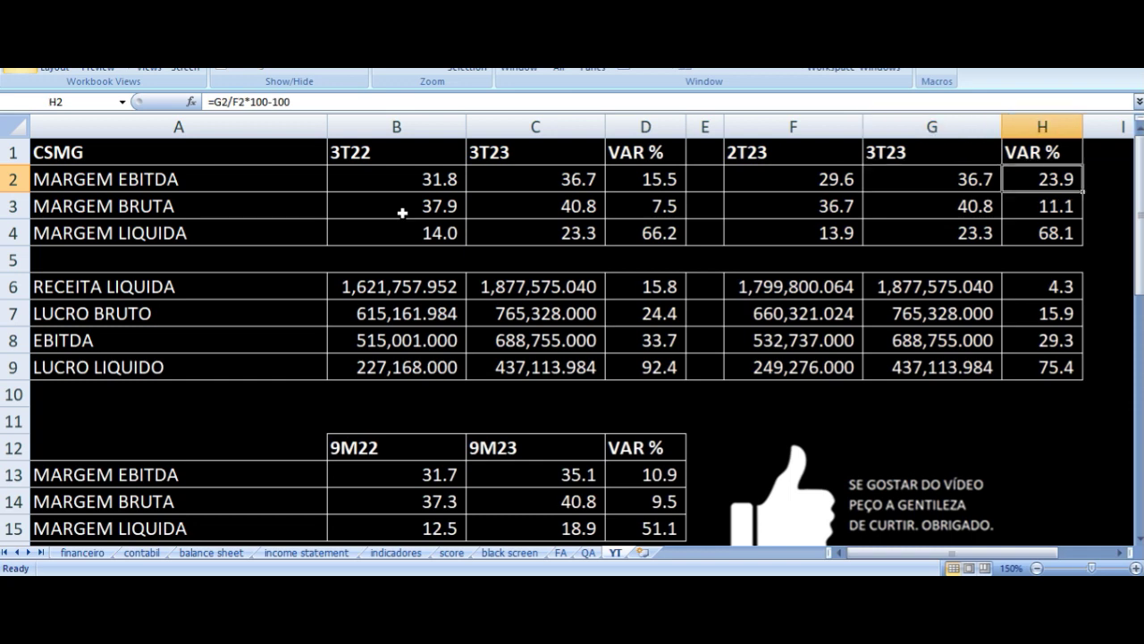
Review the MARGEM BRUTA row for 2T23 and 3T23 along with its percentage variation
key("Down")
key("Left")
key("Left")
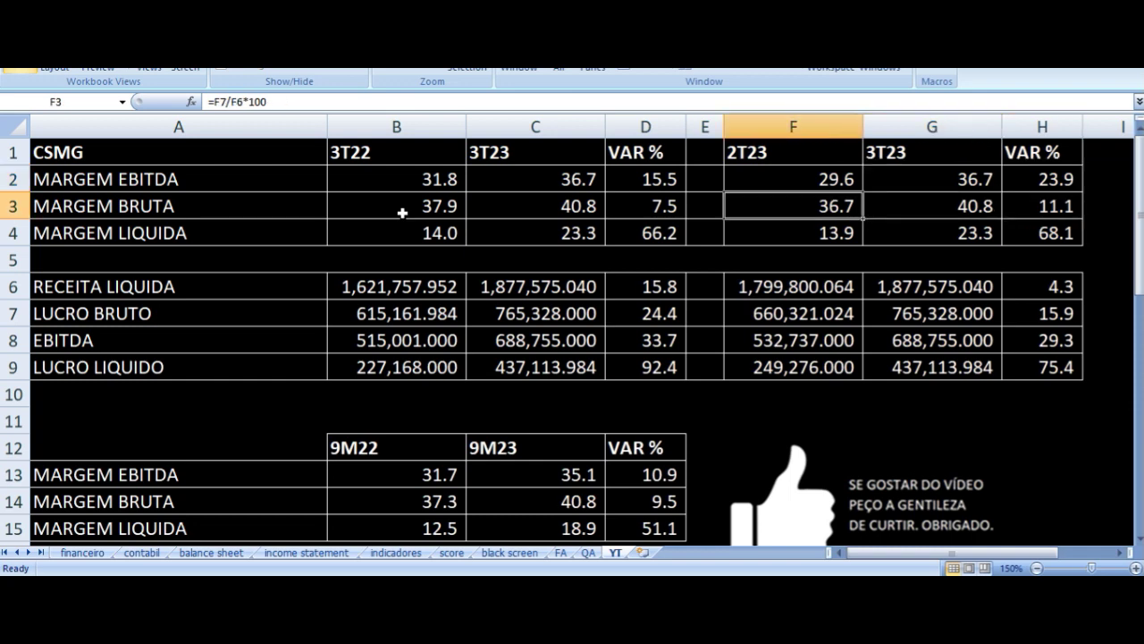
key("Right")
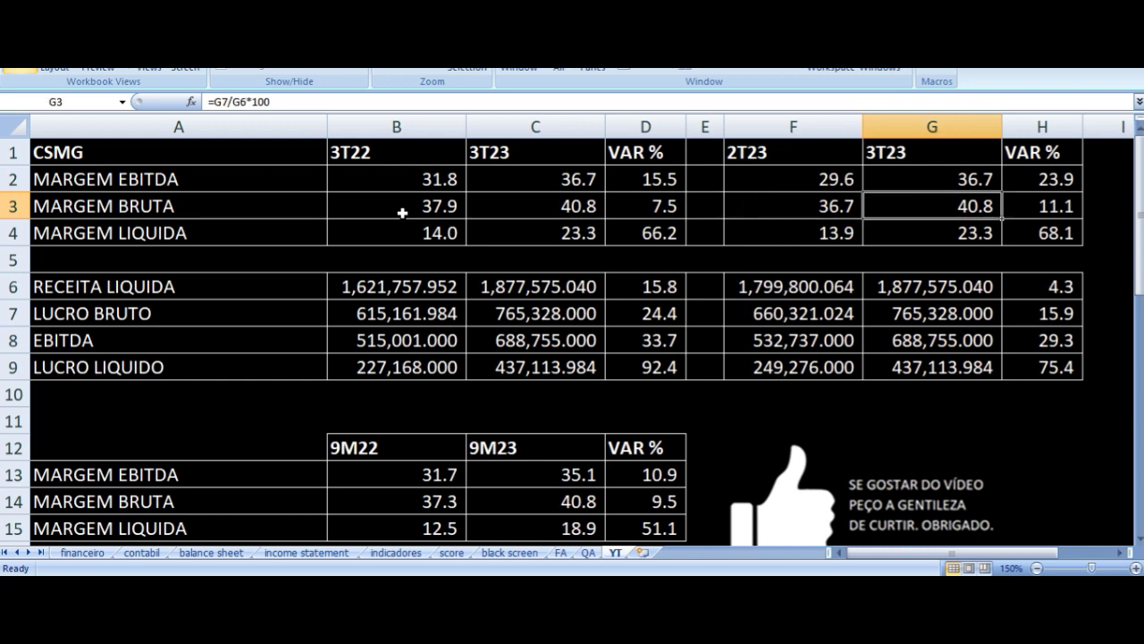
key("Right")
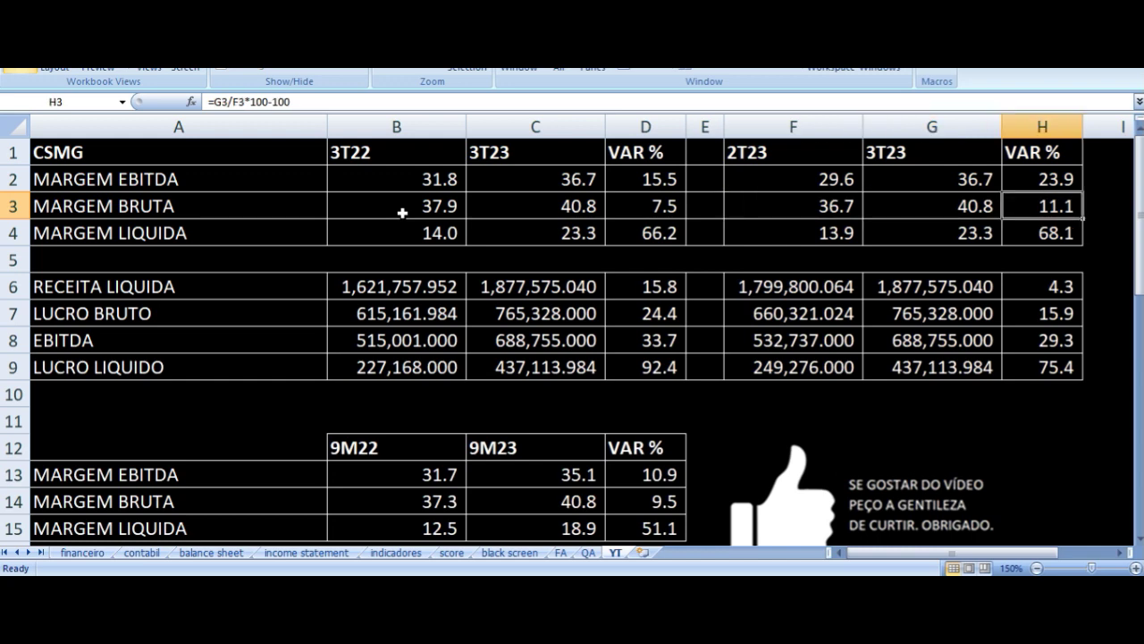
Review the MARGEM LIQUIDA row for 2T23 and 3T23 along with its percentage variation
key("Down")
key("Left")
key("Left")
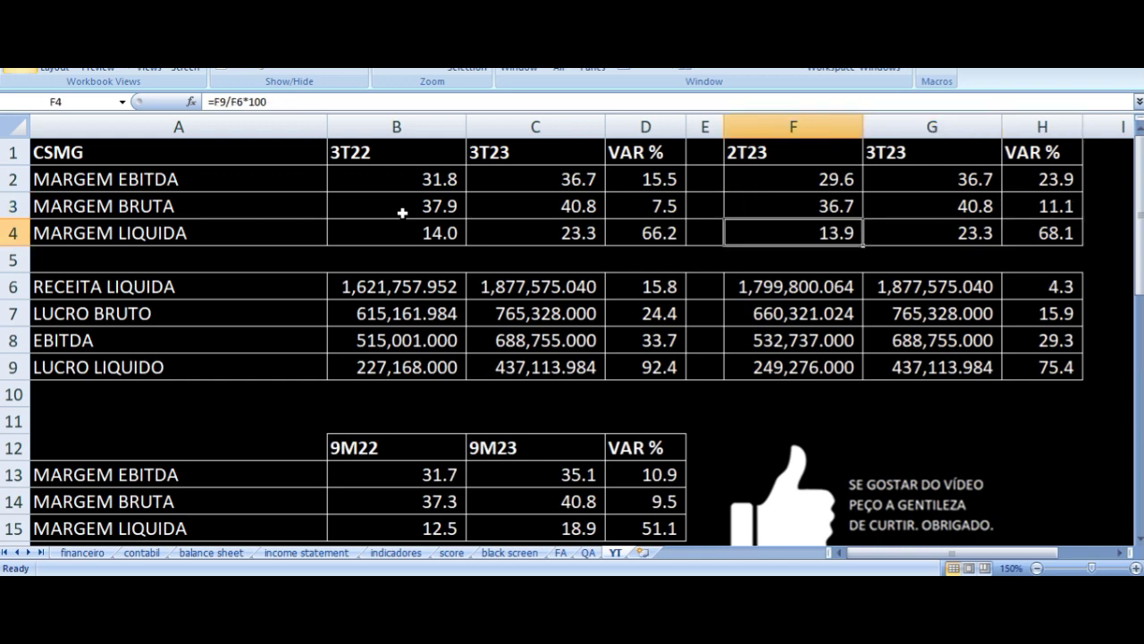
key("Right")
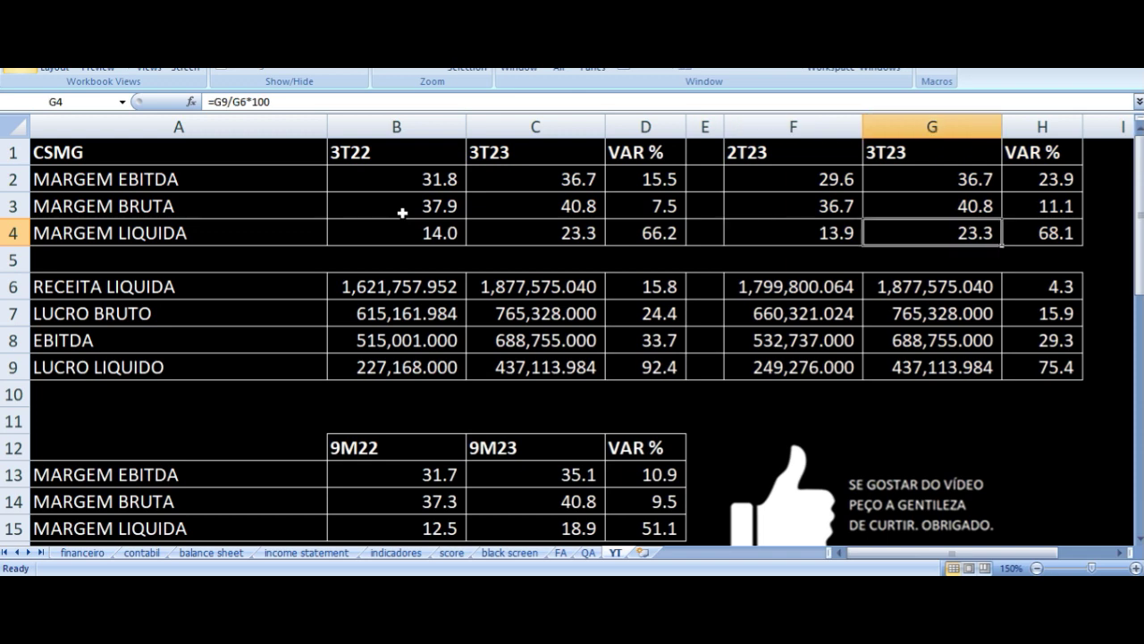
key("Right")
key("Left")
key("Right")
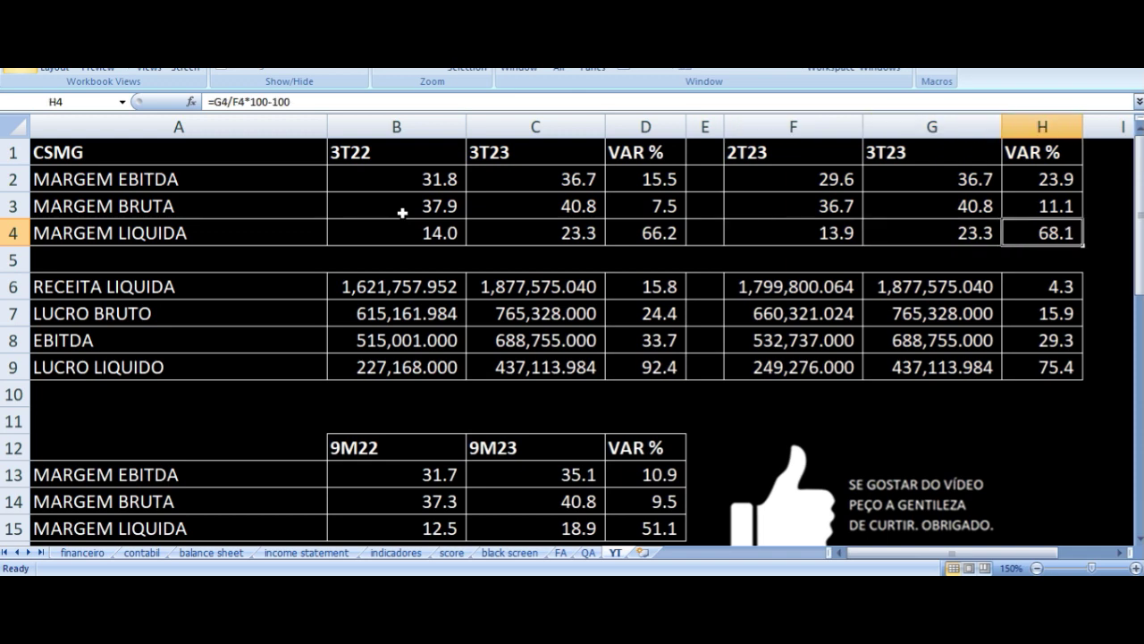
Look back over the MARGEM LIQUIDA and MARGEM BRUTA rows across both quarterly comparisons
key("Left")
key("Left")
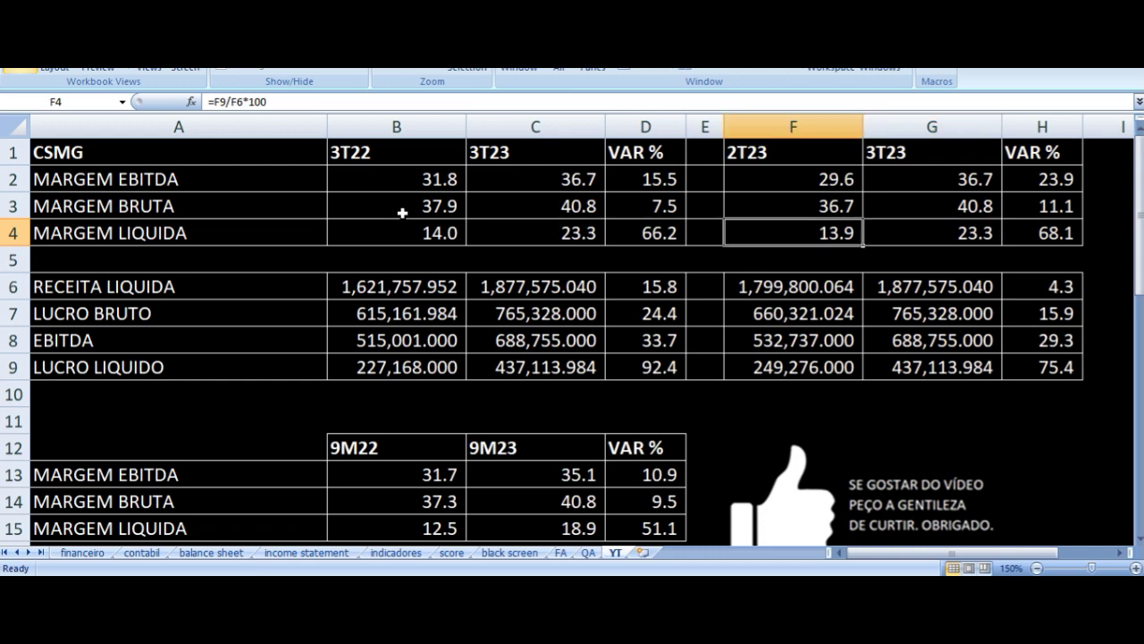
key("Left")
key("Left")
key("Left")
key("Left")
key("Up")
key("Right")
key("Right")
key("Right")
key("Right")
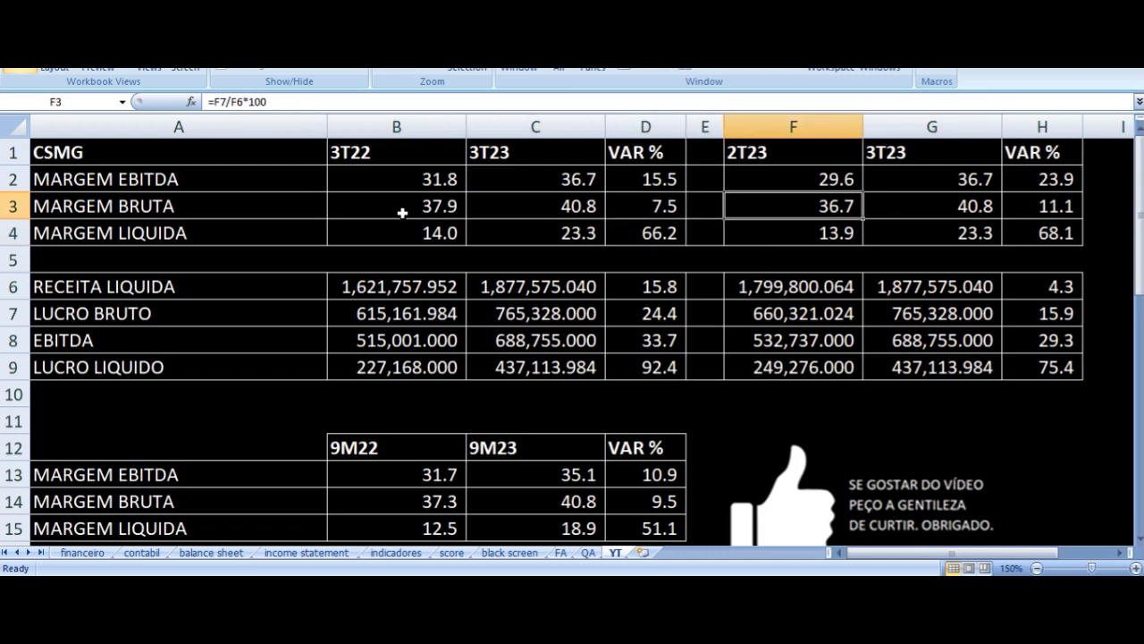
key("Right")
key("Right")
Go to the start of the RECEITA LIQUIDA row and look at its 3T22 figure in B6
key("Down")
key("Down")
key("Down")
key("Left")
key("Left")
key("Left")
key("Left")
key("Left")
key("Left")
key("Left")
key("Right")
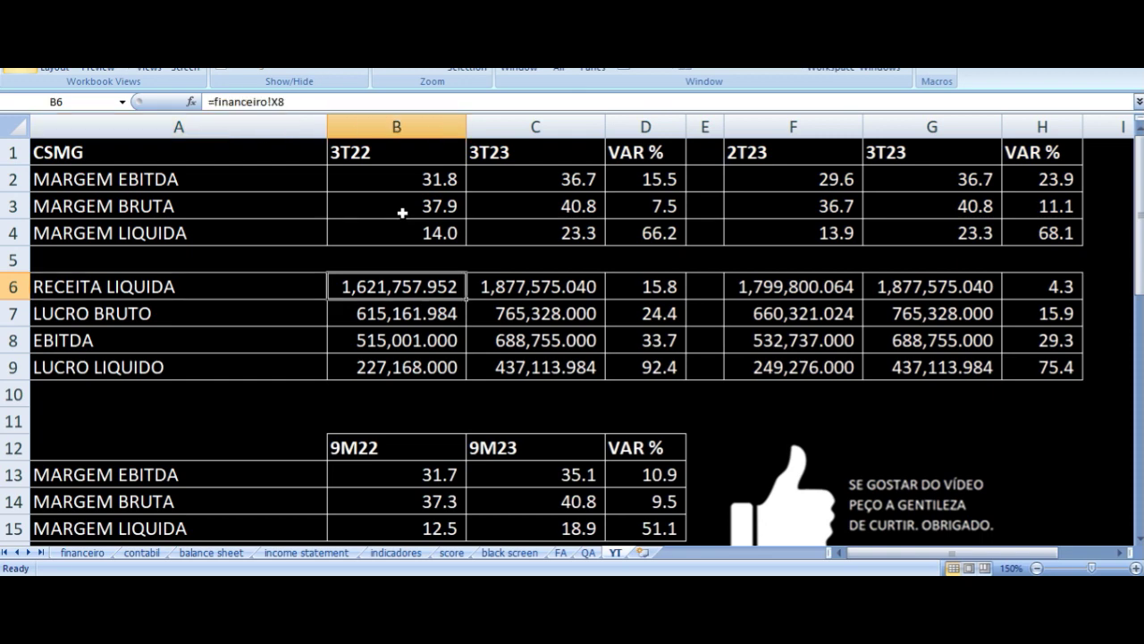
Review the RECEITA LIQUIDA row for 2T23 and 3T23 along with its percentage variation
key("Down")
key("Right")
key("Right")
key("Right")
key("Right")
key("Up")
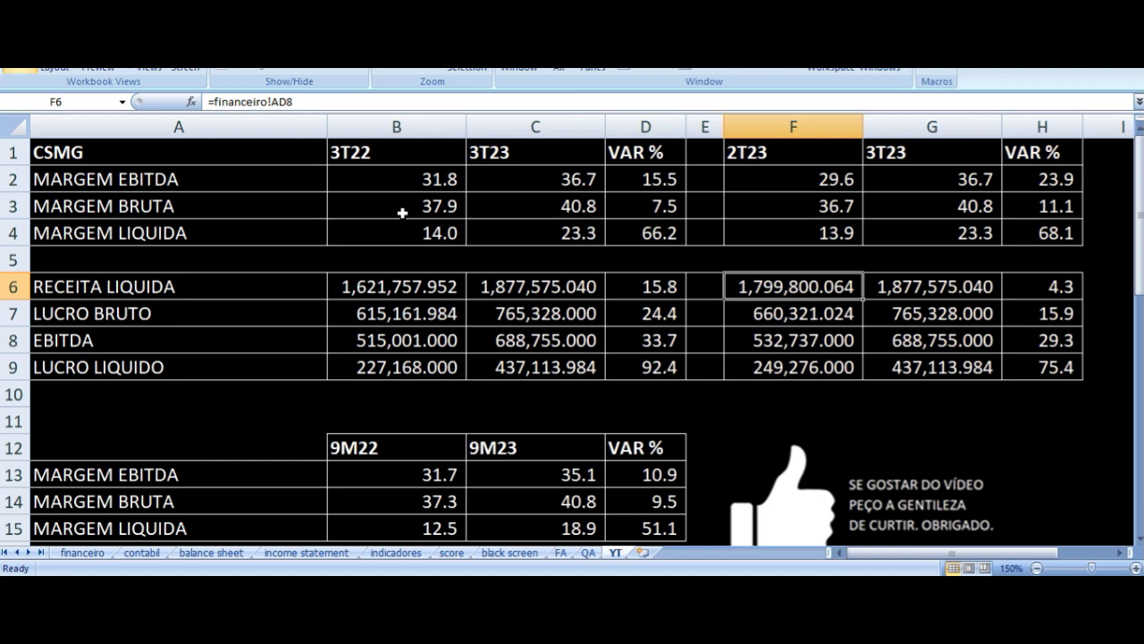
key("Right")
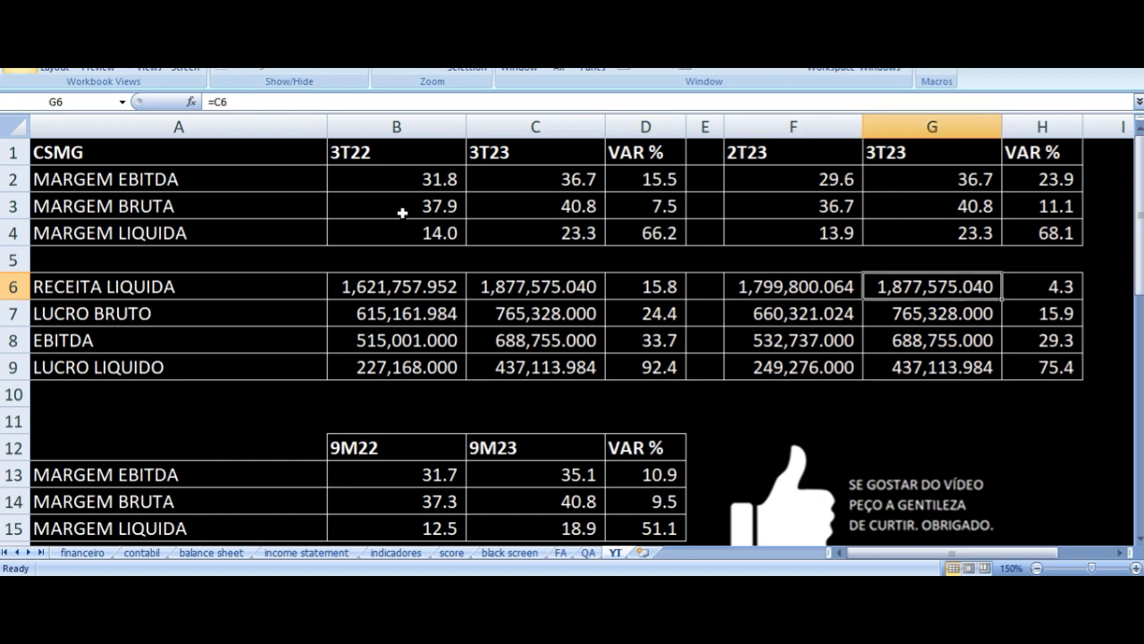
key("Right")
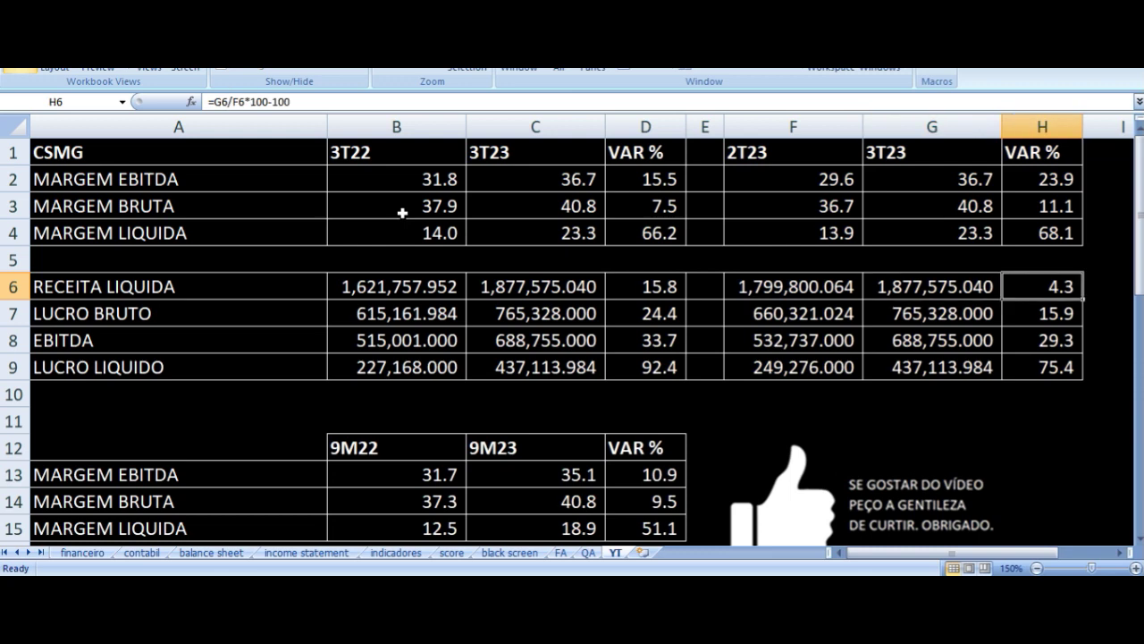
Review the LUCRO BRUTO row for 2T23 and 3T23 along with its percentage variation
key("Down")
key("Left")
key("Left")
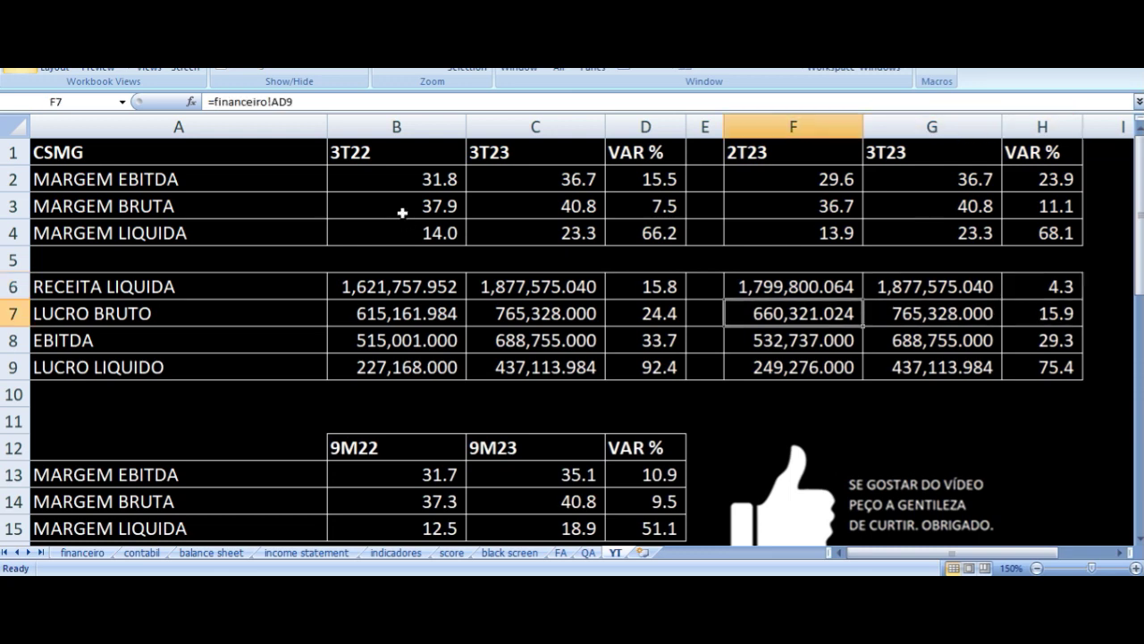
key("Right")
key("Right")
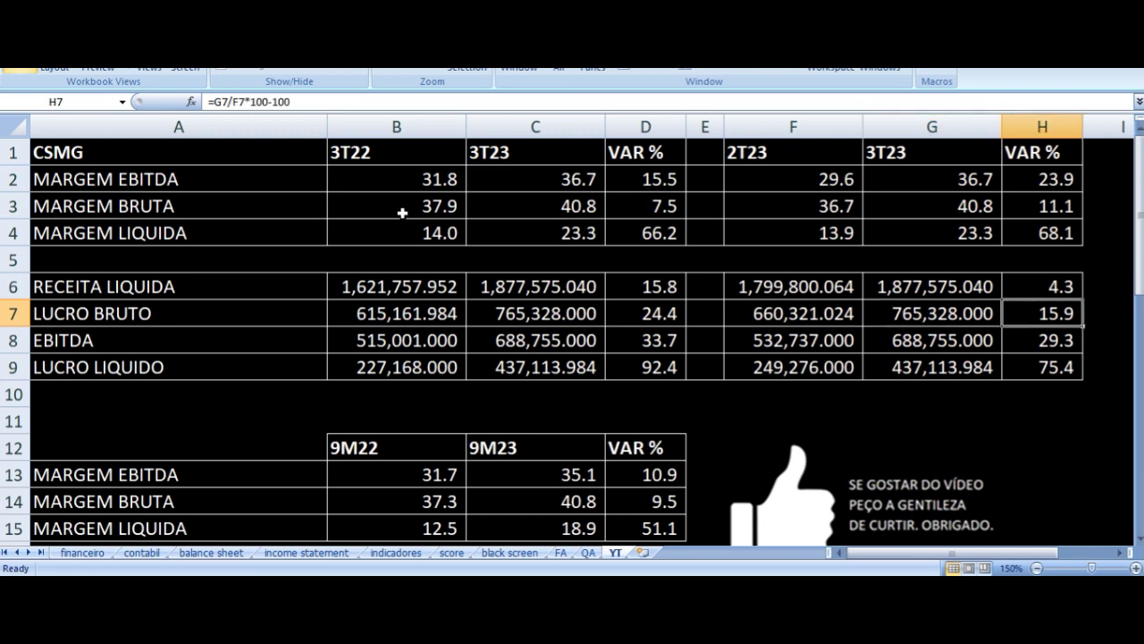
Review the EBITDA row for 2T23 and 3T23 along with its percentage variation
key("Down")
key("Left")
key("Left")
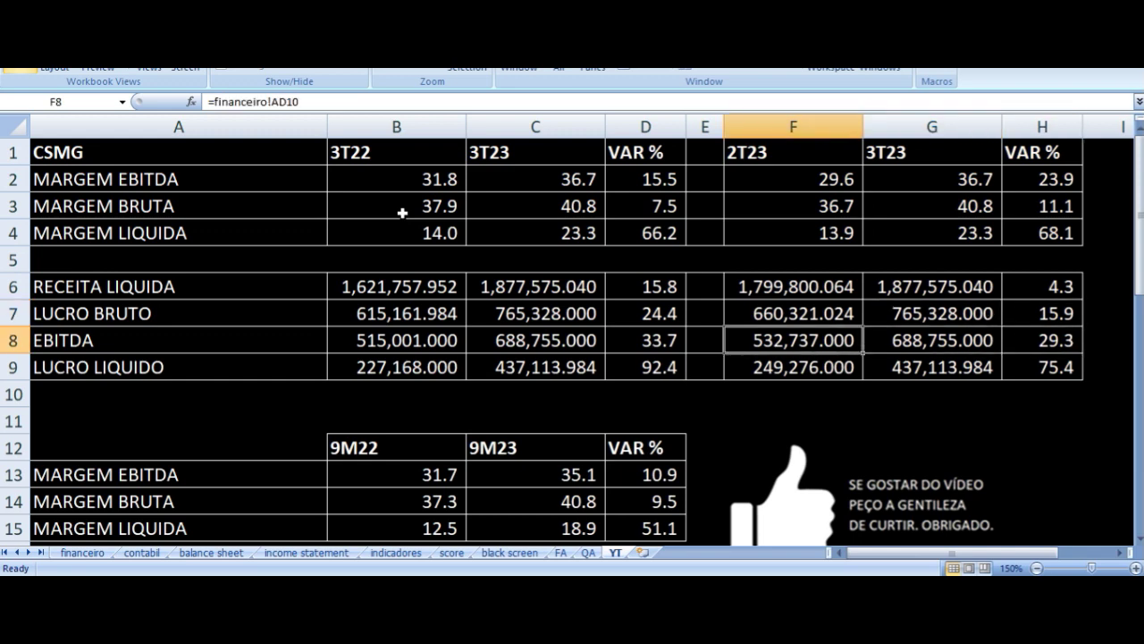
key("Right")
key("Right")
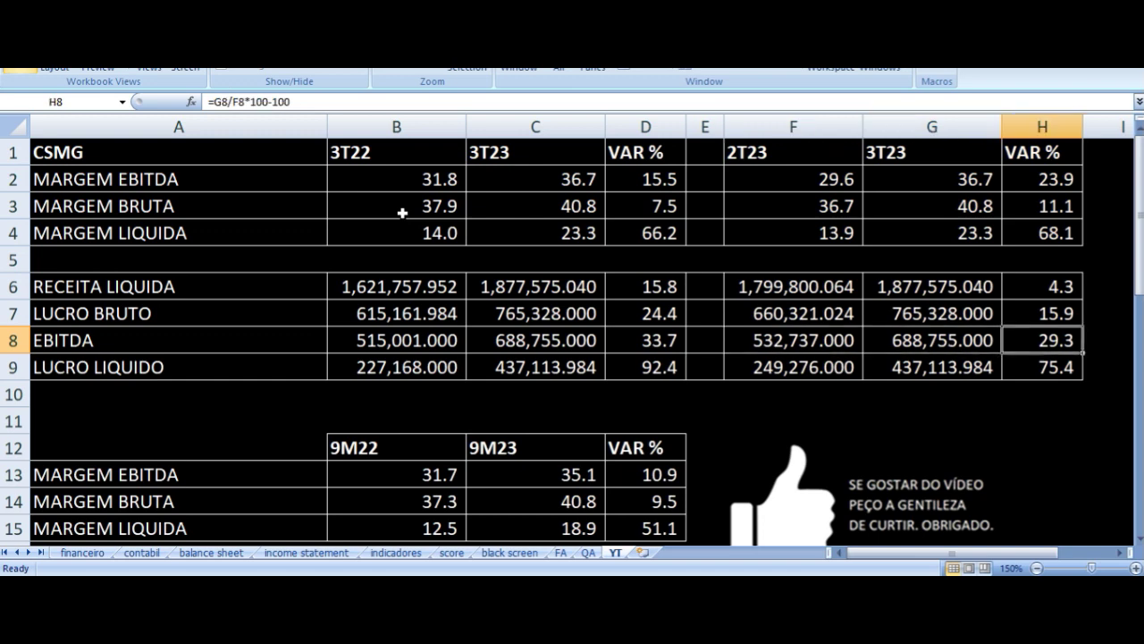
Review the LUCRO LIQUIDO row for 2T23 and 3T23, checking it against the 3T22 comparison and ending at the 2T23 variation in H9
key("Down")
key("Left")
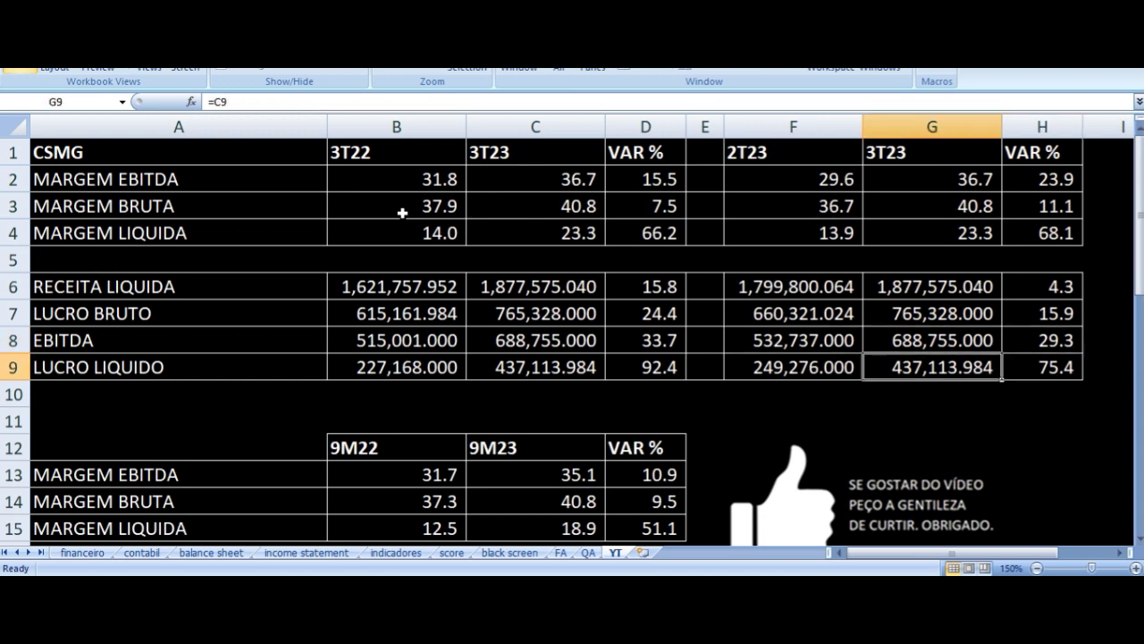
key("Left")
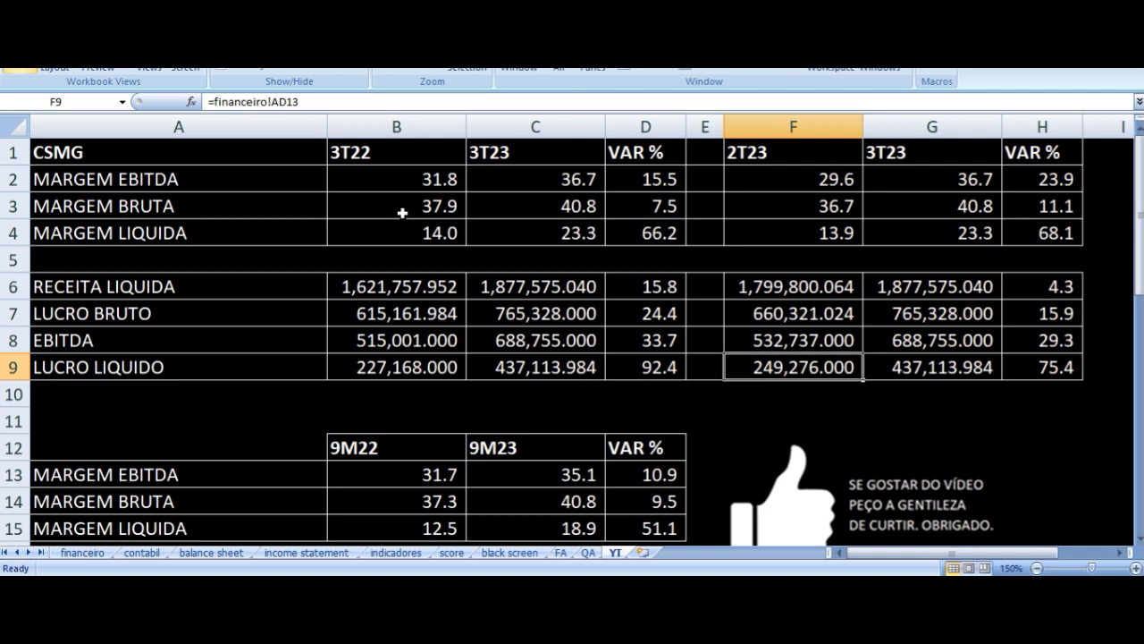
key("Right")
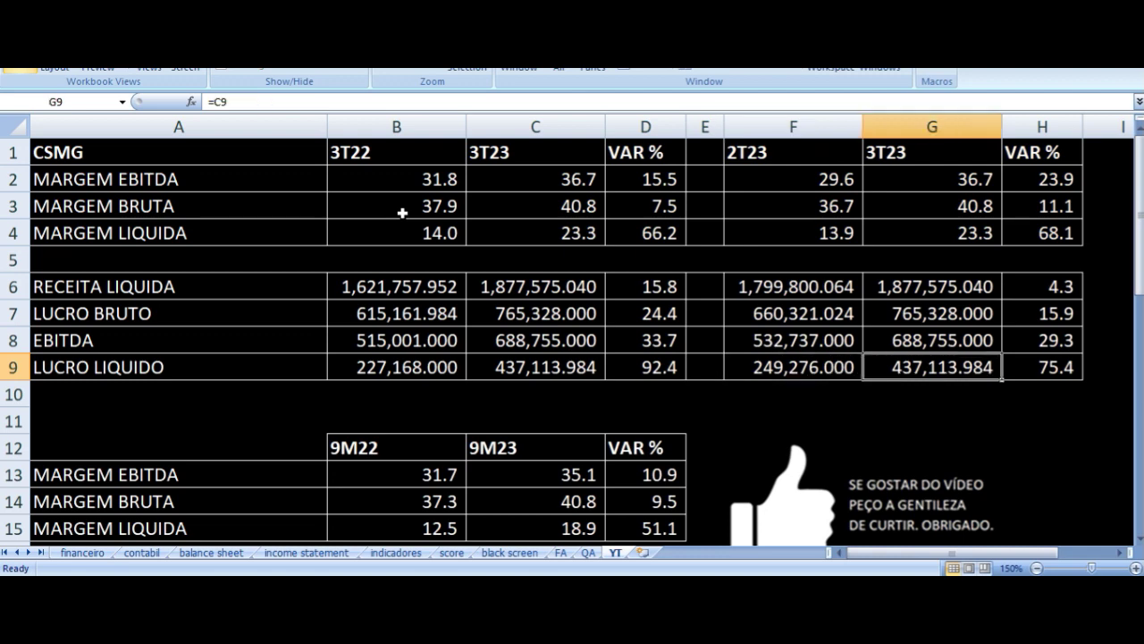
key("Right")
key("Left")
key("Left")
key("Left")
key("Left")
key("Left")
key("Left")
key("Right")
key("Right")
key("Right")
key("Right")
key("Right")
key("Right")
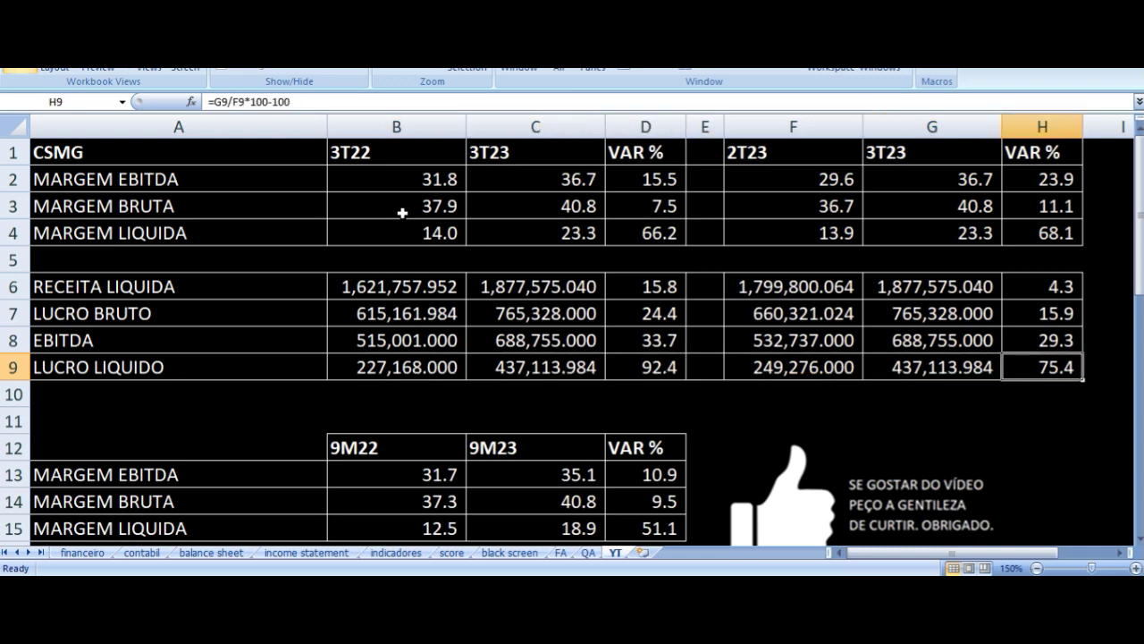
Go down to the nine-month comparison table, look over its rows and return to its MARGEM EBITDA label in A13
key("Down")
key("Left")
key("Left")
key("Left")
key("Left")
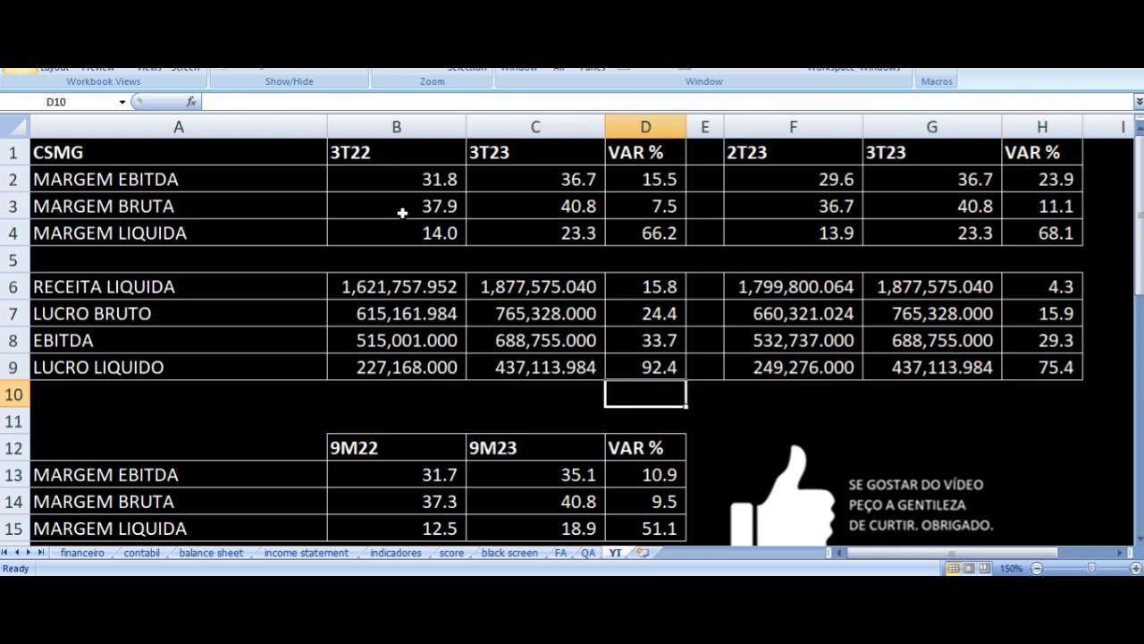
key("Left")
key("Left")
key("Left")
key("Down")
key("Down")
key("Down")
key("Down")
key("Down")
key("Down")
key("Down")
key("Down")
key("Down")
key("Down")
key("Down")
key("Down")
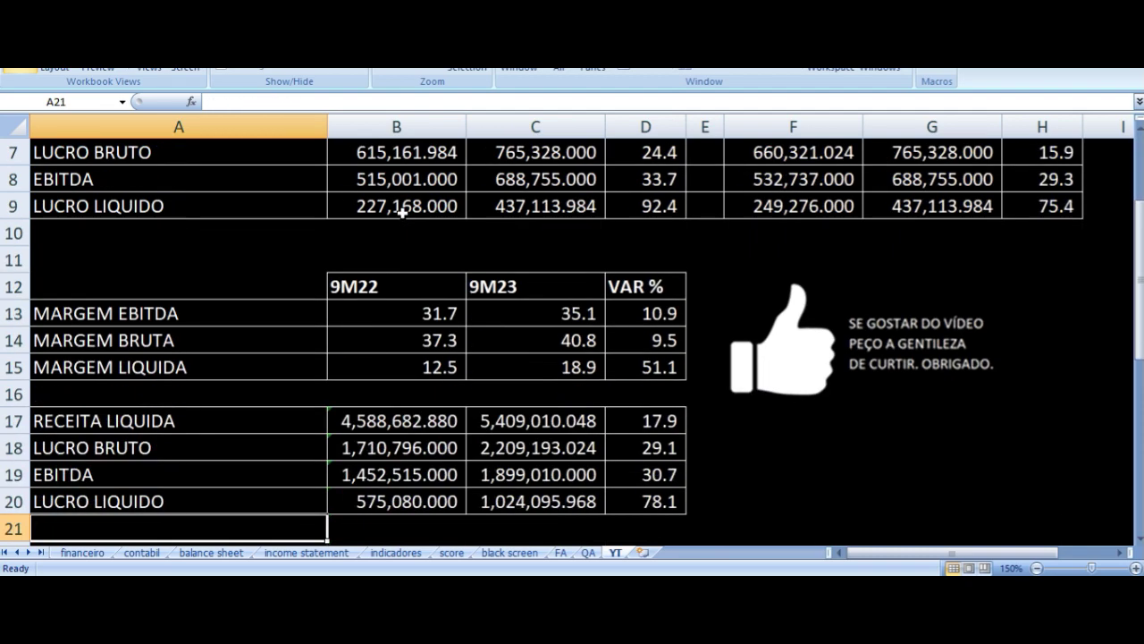
key("Up")
key("Up")
key("Up")
key("Up")
key("Up")
key("Up")
key("Up")
key("Up")
key("Up")
key("Up")
key("Down")
key("Down")
key("Up")
key("Up")
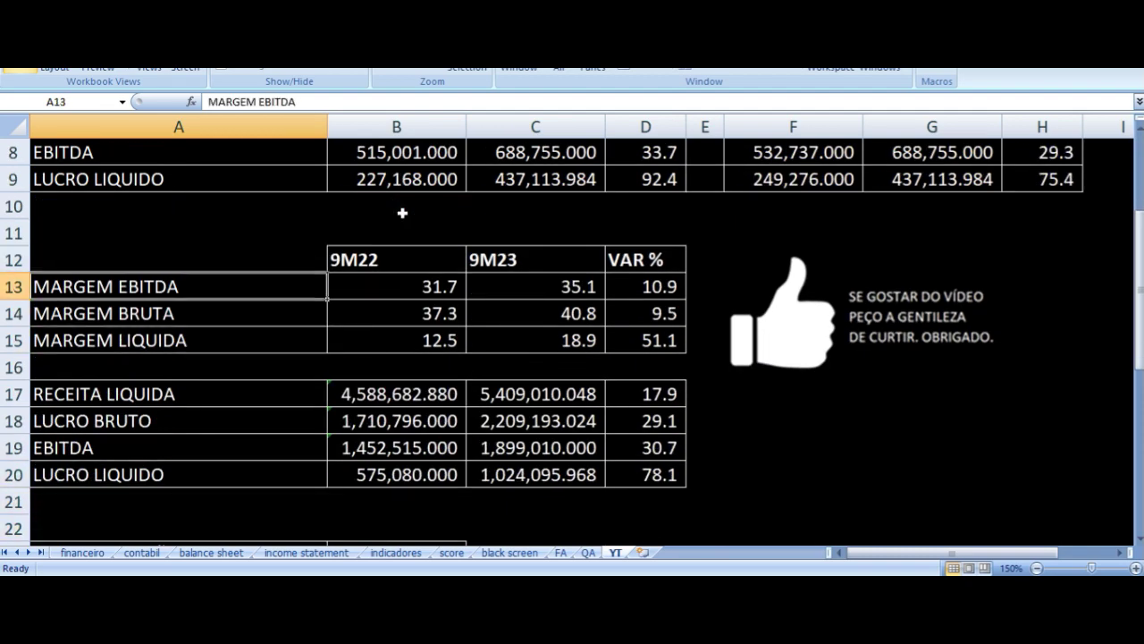
Look at the 9M22 and 9M23 column headings in row 12 to identify the periods being compared
key("Right")
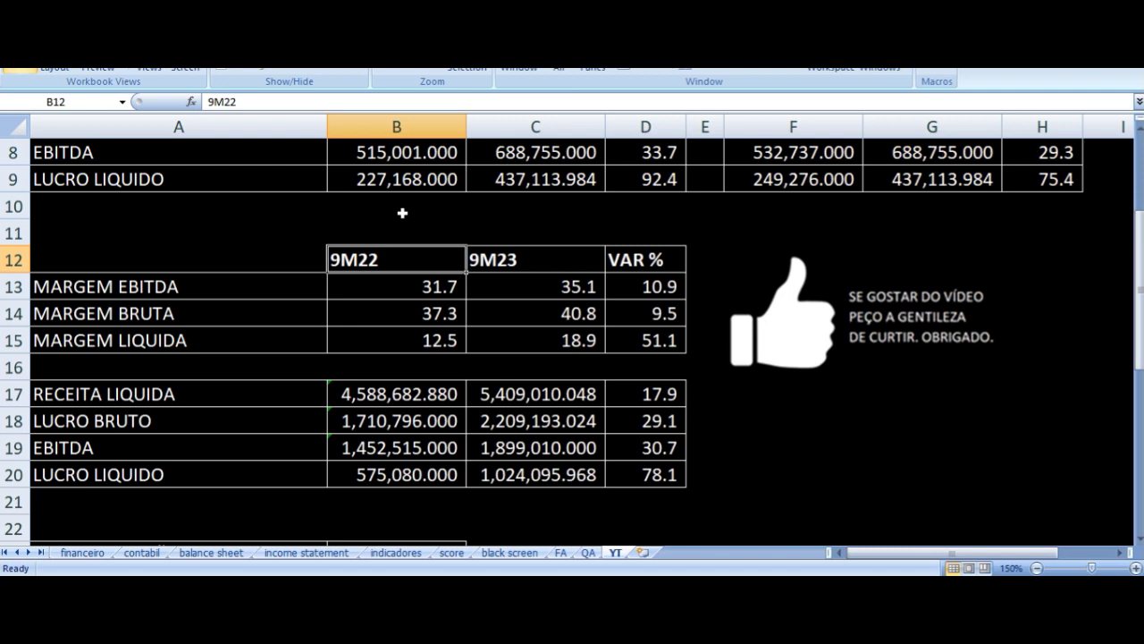
key("Right")
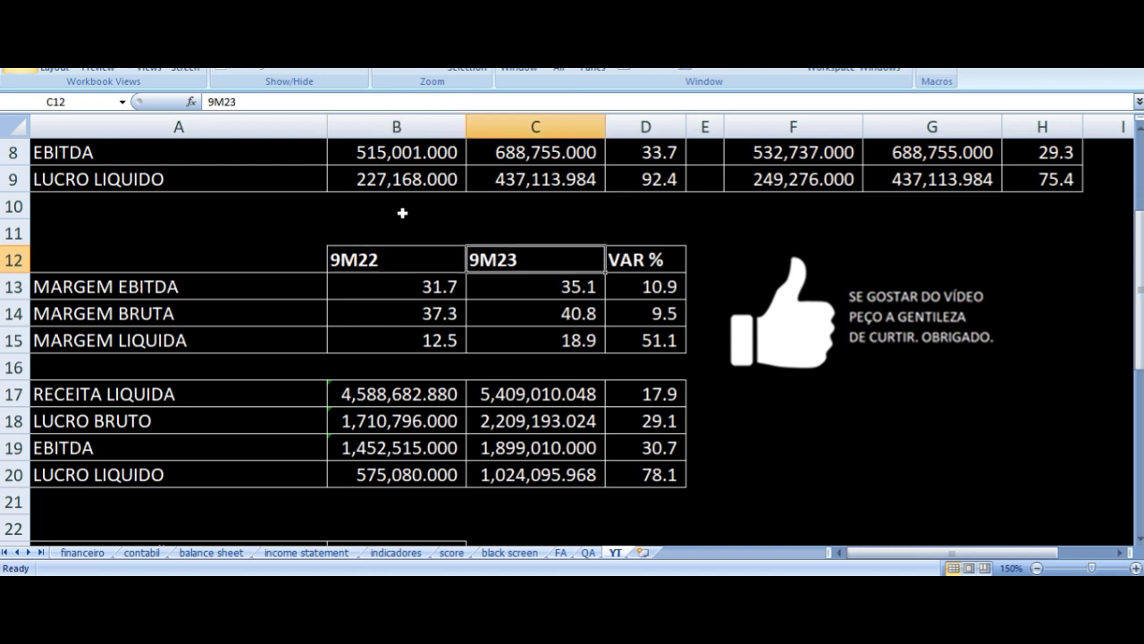
key("Down")
key("Left")
key("Up")
key("Left")
key("Right")
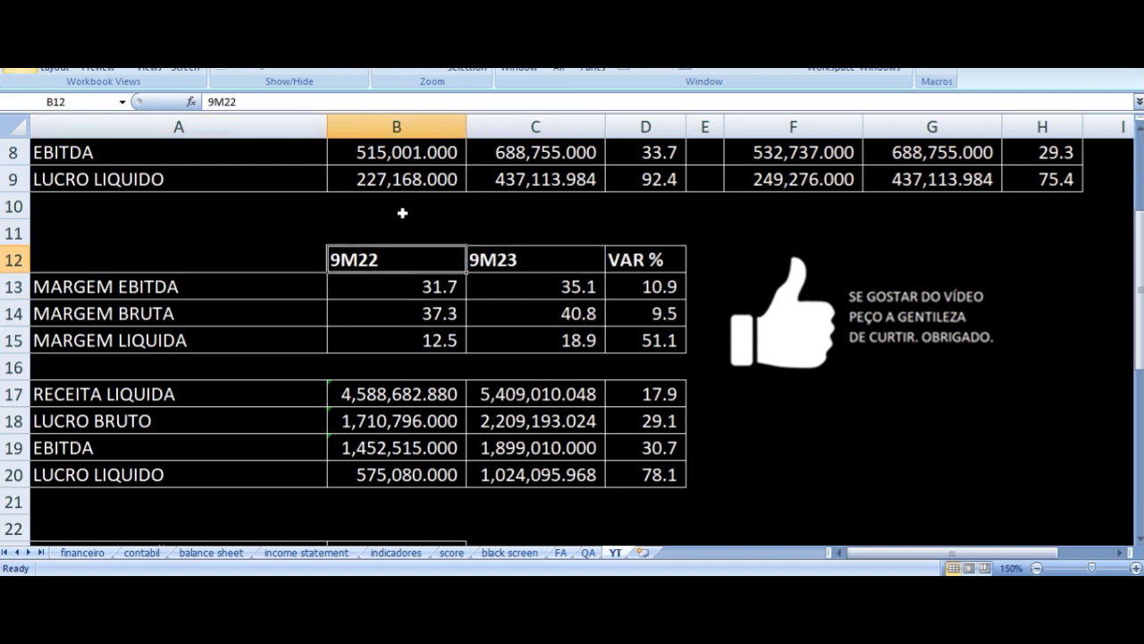
key("Down")
key("Up")
key("Up")
key("Down")
key("Right")
Review the MARGEM EBITDA row for 9M22 and 9M23 along with its percentage variation
key("Down")
key("Left")
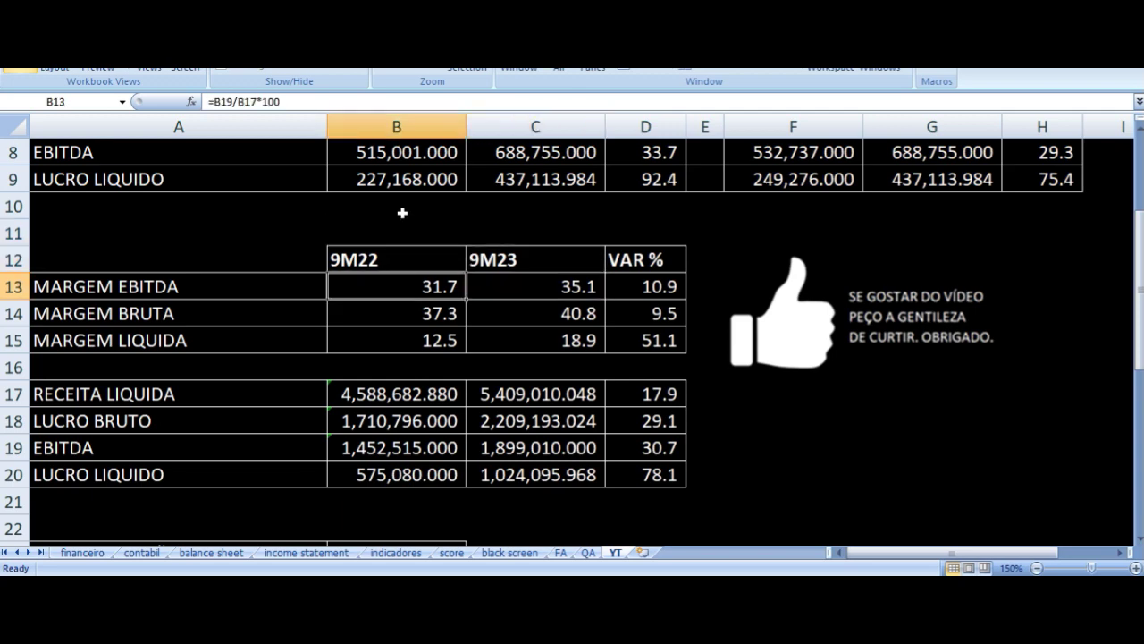
key("Left")
key("Right")
key("Right")
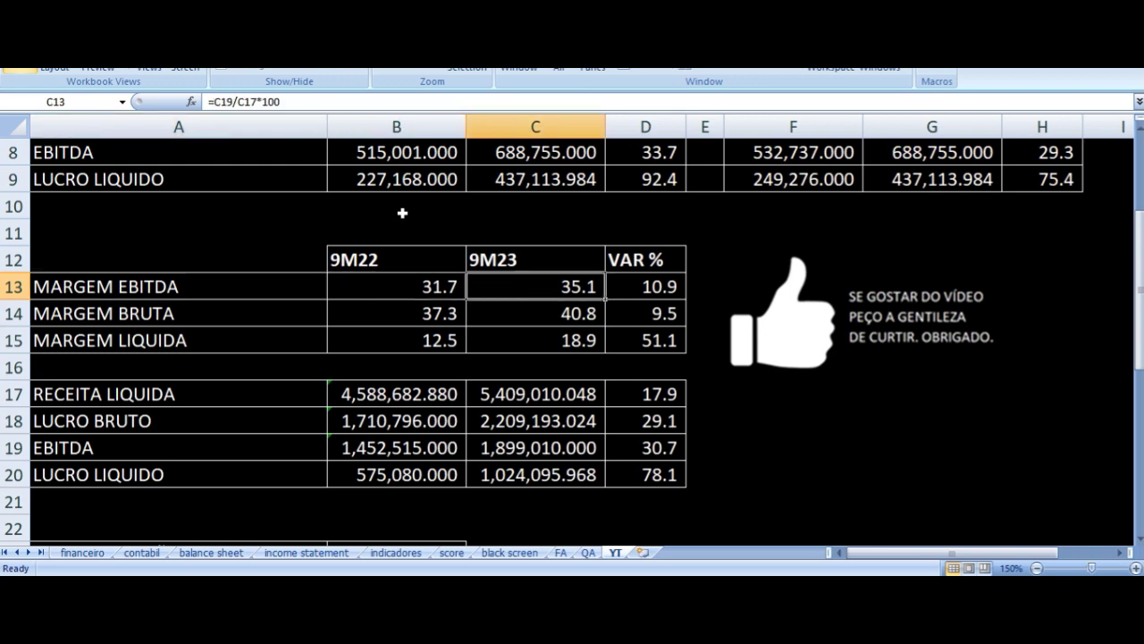
key("Right")
Review the MARGEM BRUTA row for 9M22 and 9M23 along with its percentage variation
key("Down")
key("Left")
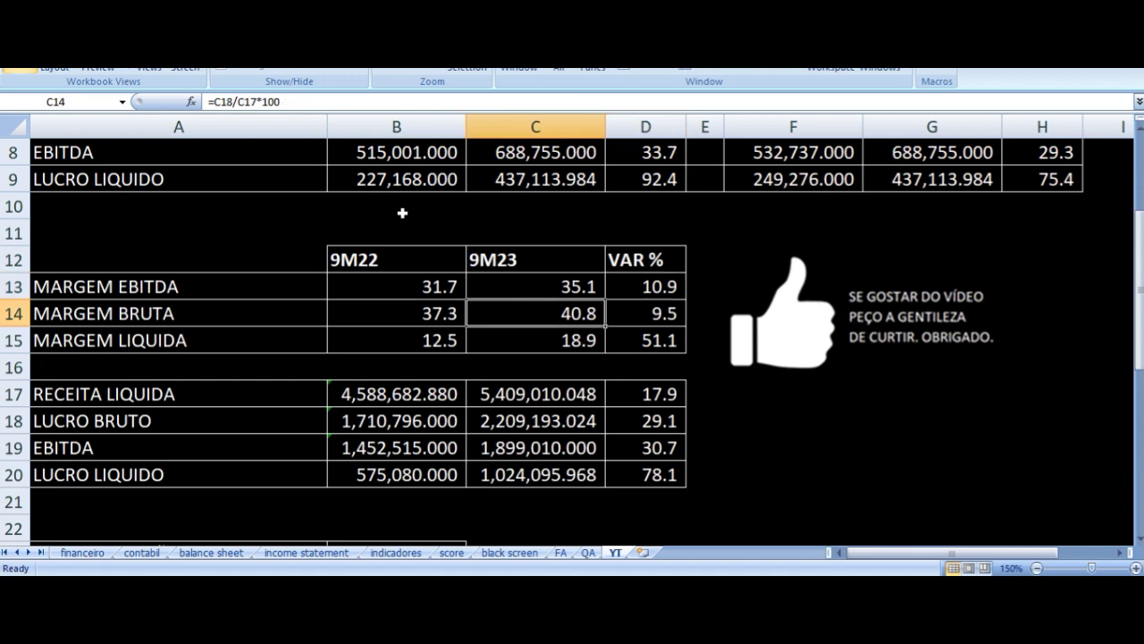
key("Left")
key("Left")
key("Right")
key("Right")
key("Left")
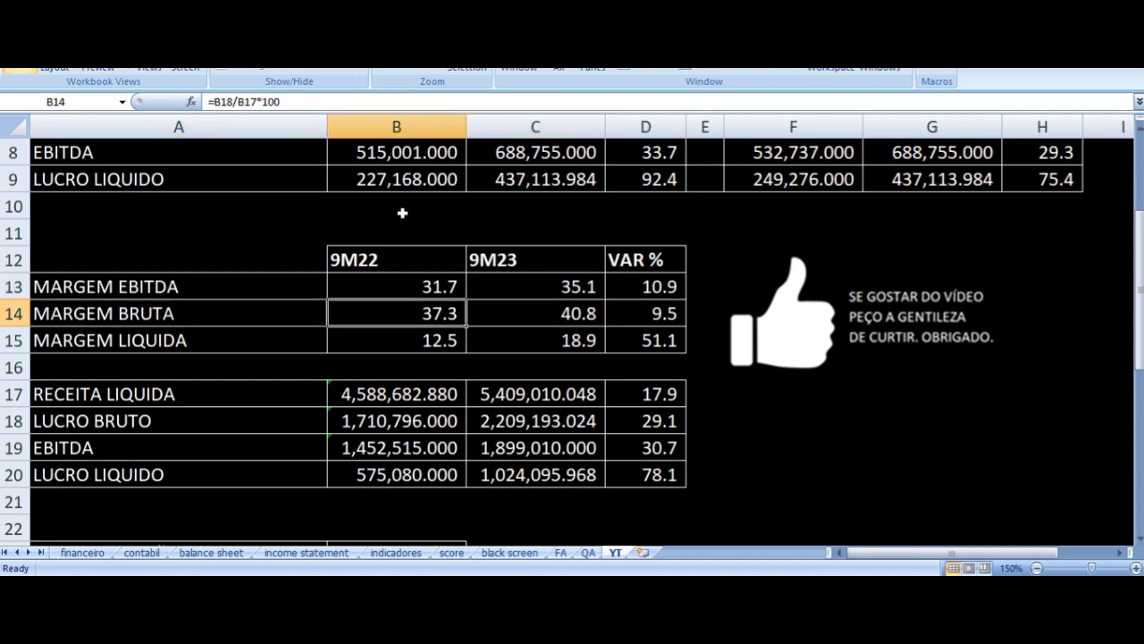
key("Right")
key("Right")
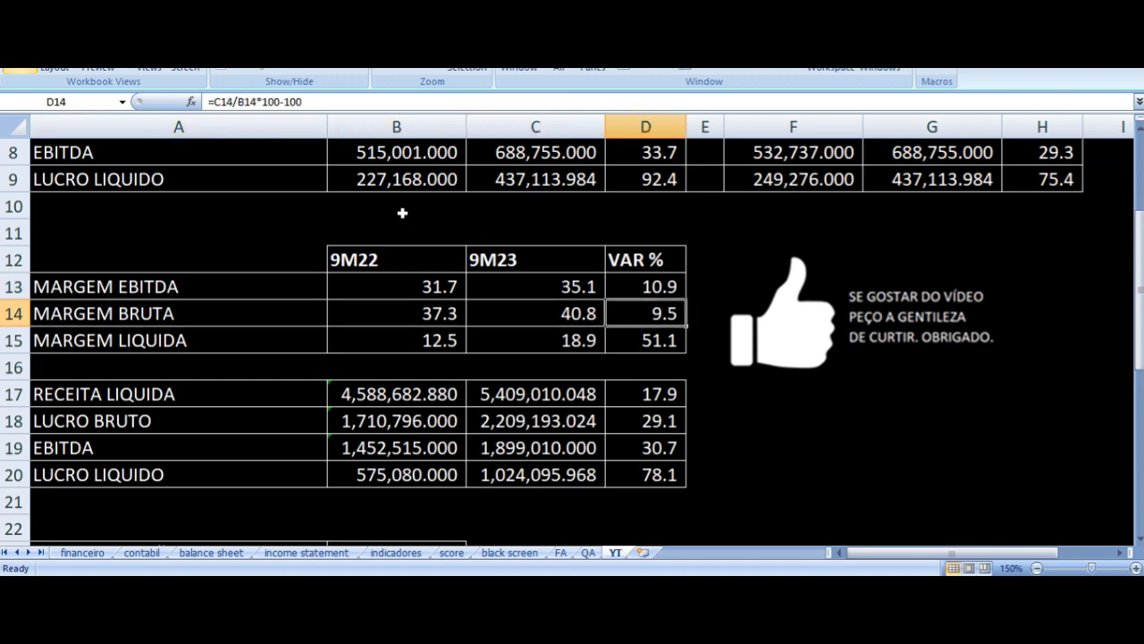
Review the MARGEM LIQUIDA row for 9M22 and 9M23 along with its percentage variation
key("Down")
key("Left")
key("Left")
key("Left")
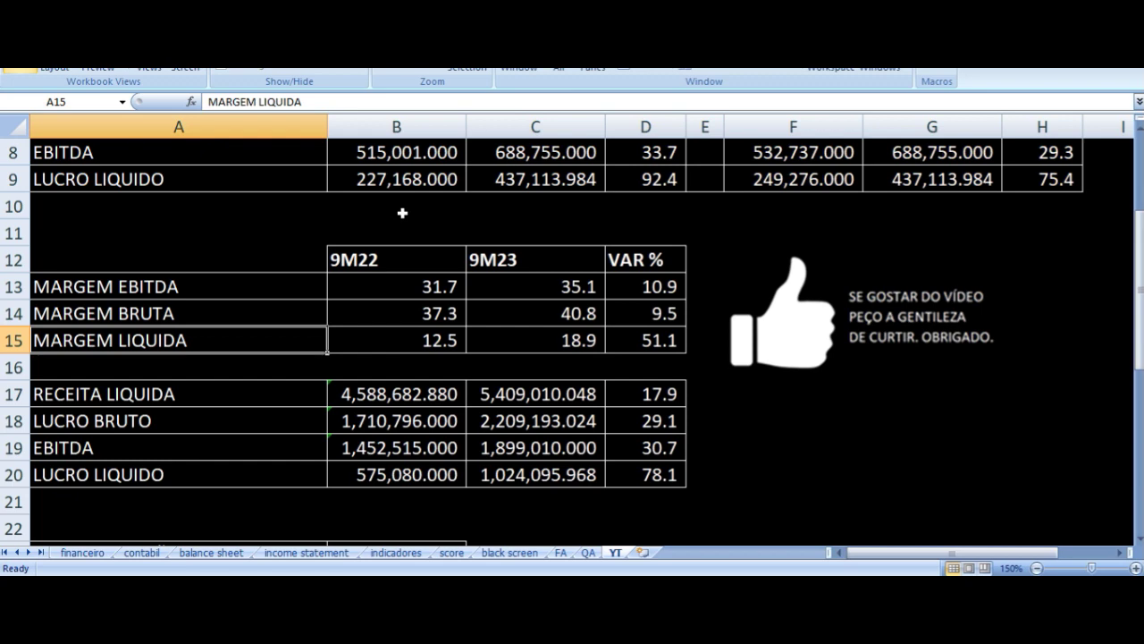
key("Right")
key("Right")
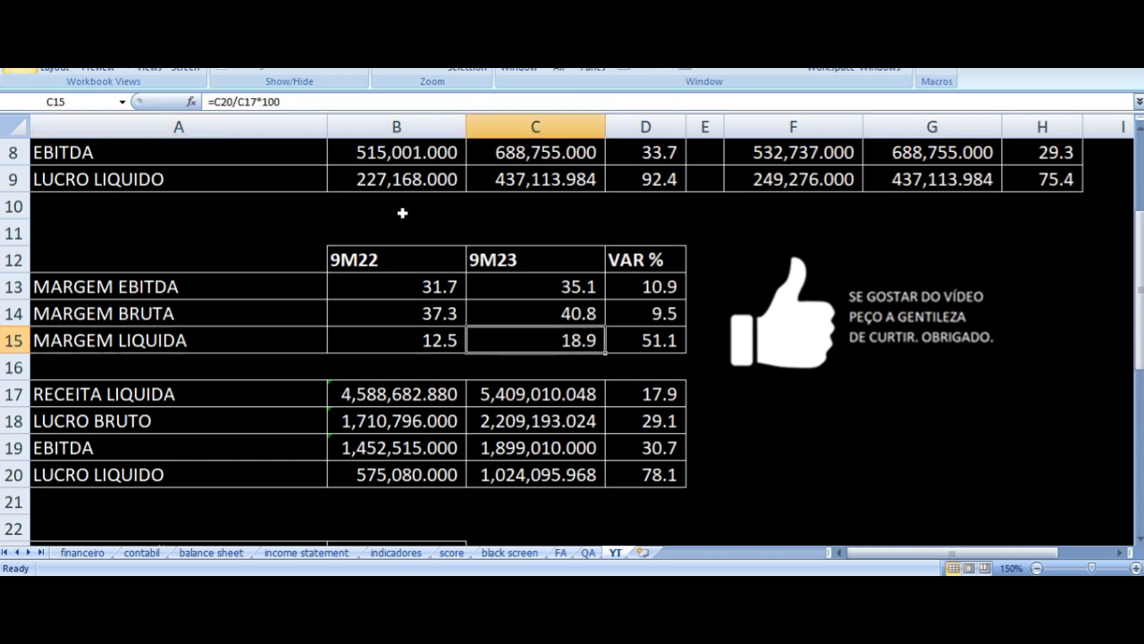
key("Right")
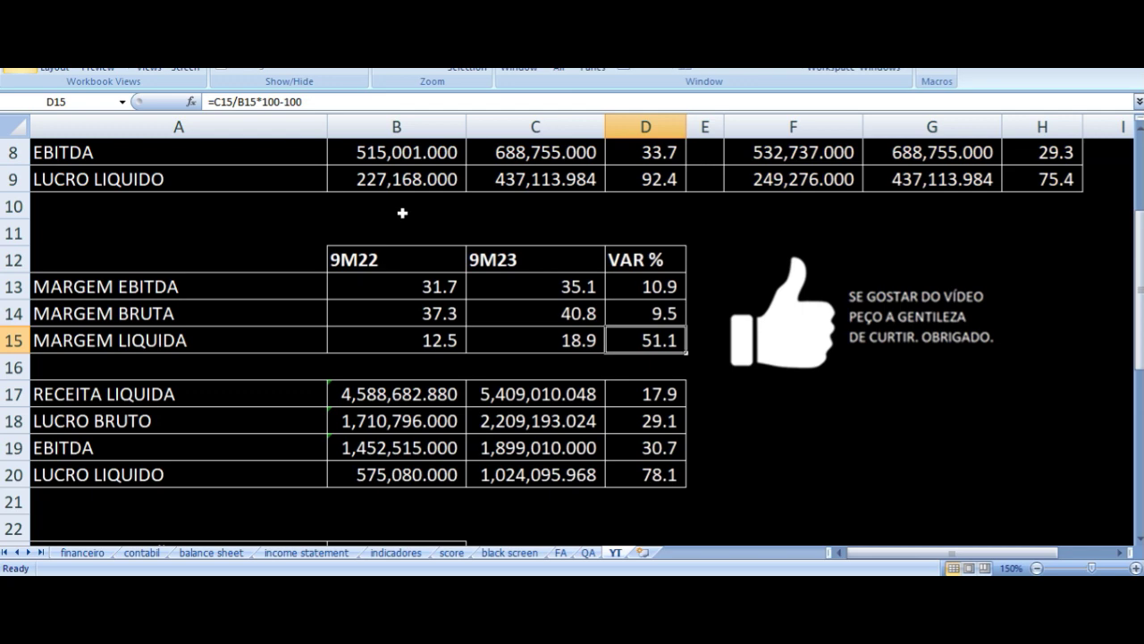
Review the RECEITA LIQUIDA row for 9M22 and 9M23 along with its percentage variation
key("Down")
key("Left")
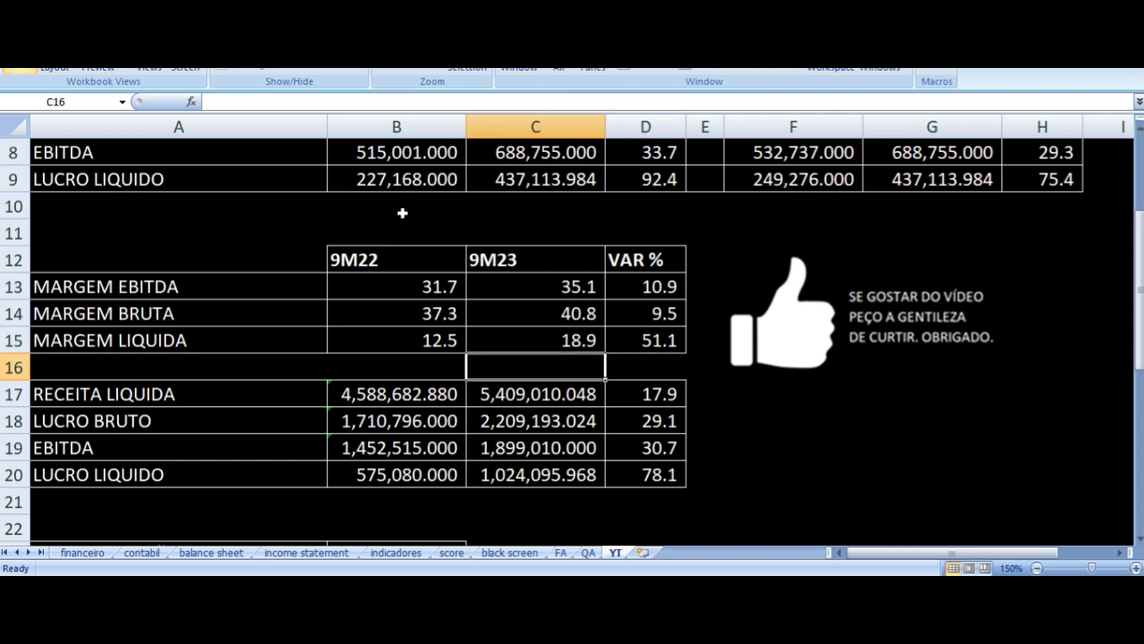
key("Left")
key("Left")
key("Down")
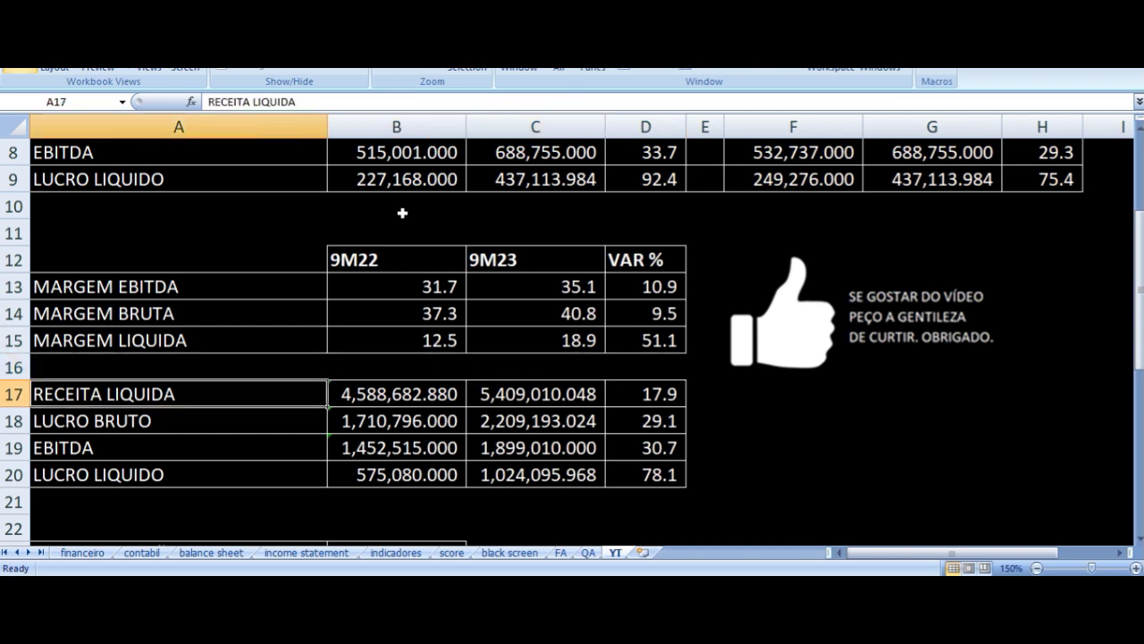
key("Right")
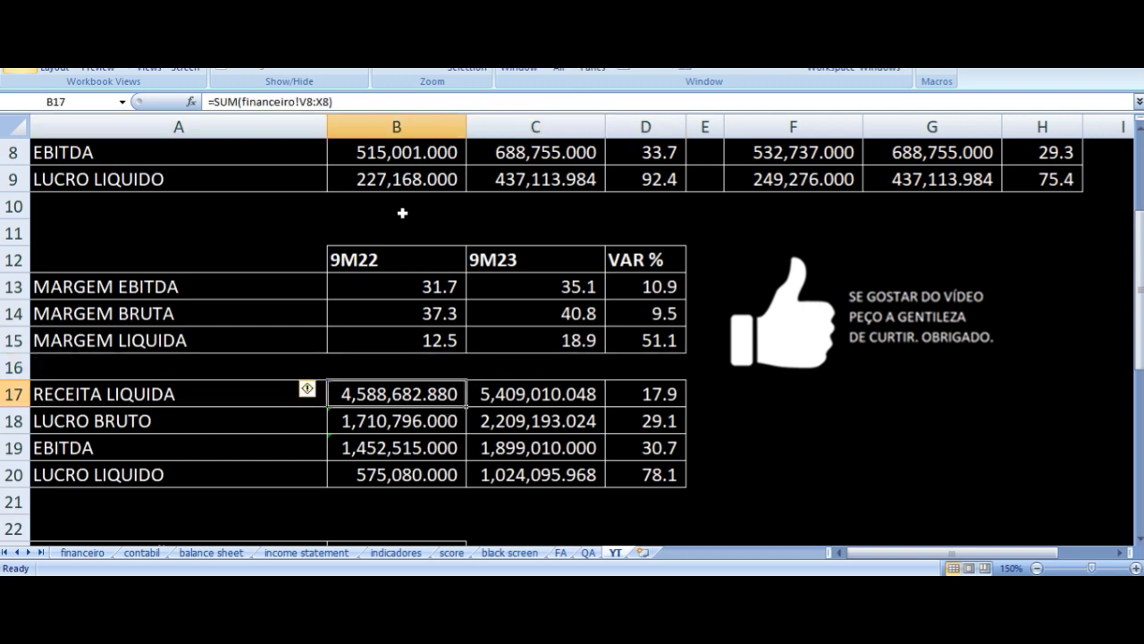
key("Right")
key("Right")
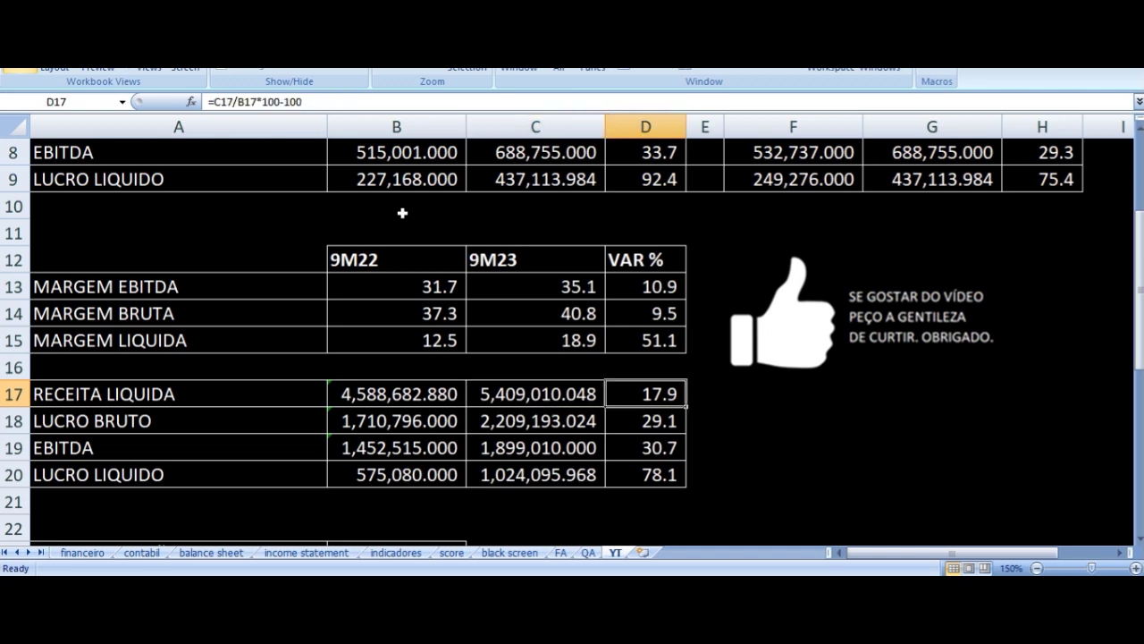
Review the LUCRO BRUTO row for 9M22 and 9M23 along with its percentage variation
key("Down")
key("Left")
key("Left")
key("Left")
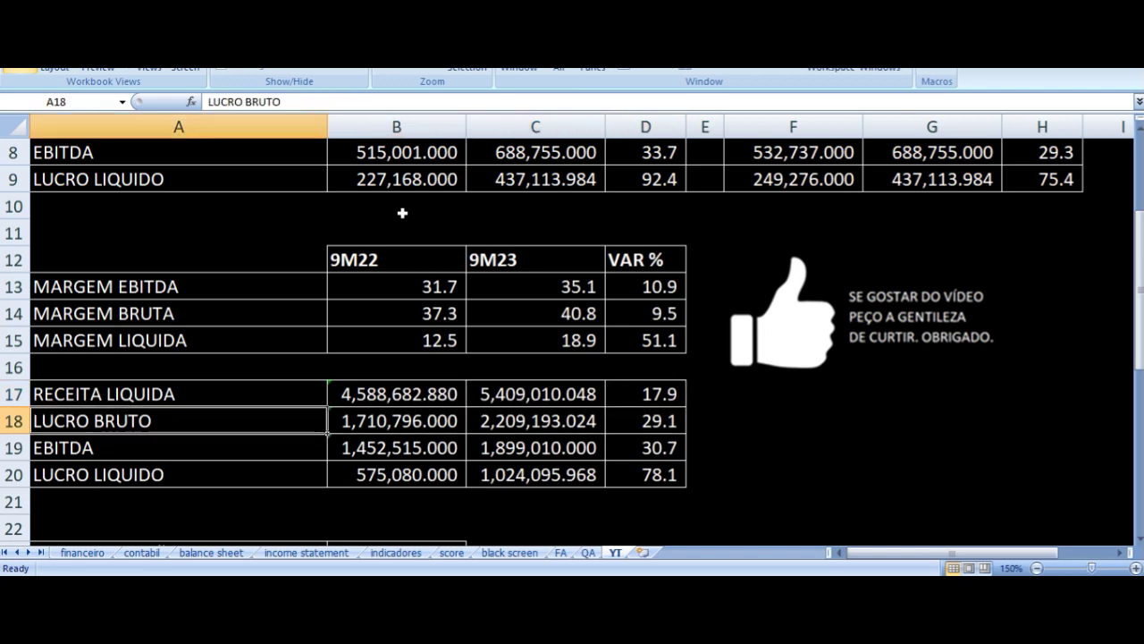
key("Right")
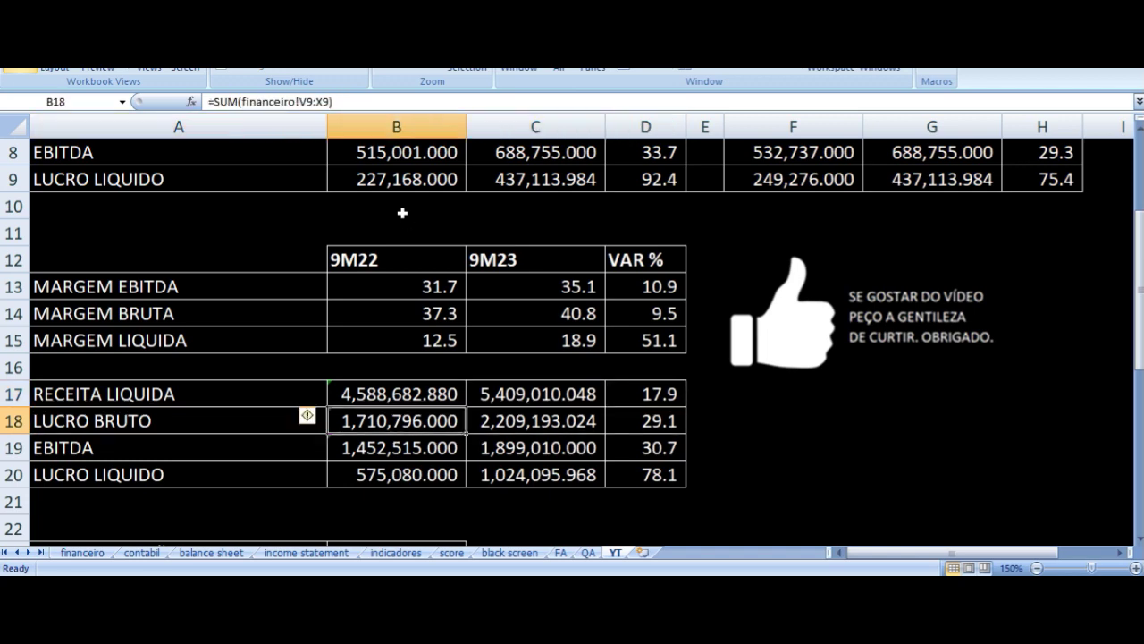
key("Right")
key("Right")
Review the EBITDA row for 9M22 and 9M23 along with its percentage variation
key("Down")
key("Left")
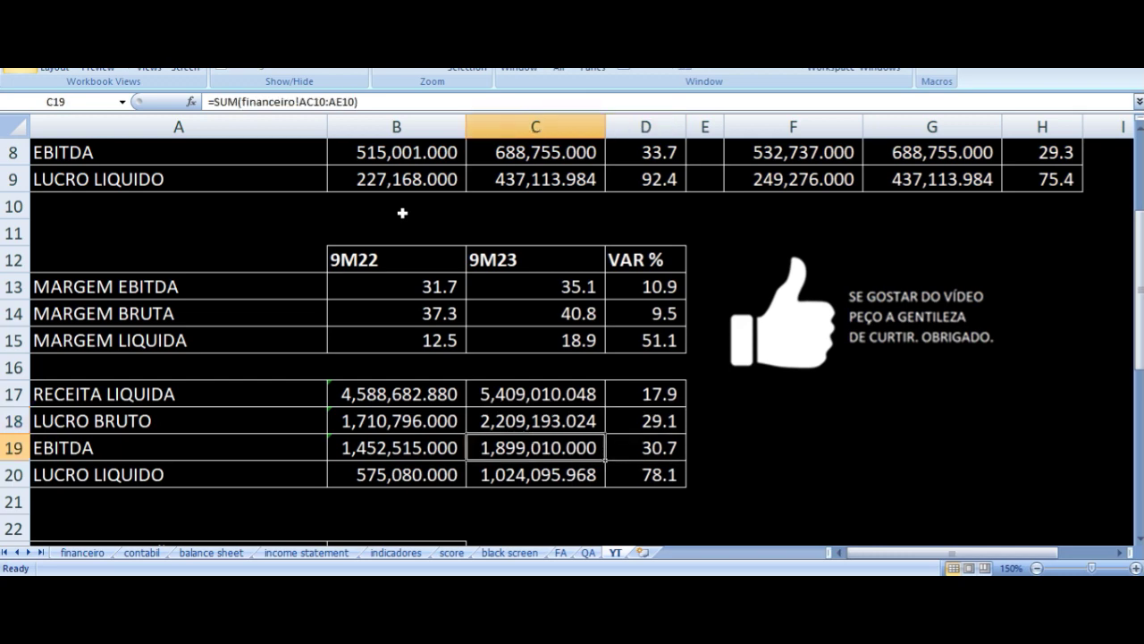
key("Left")
key("Left")
key("Right")
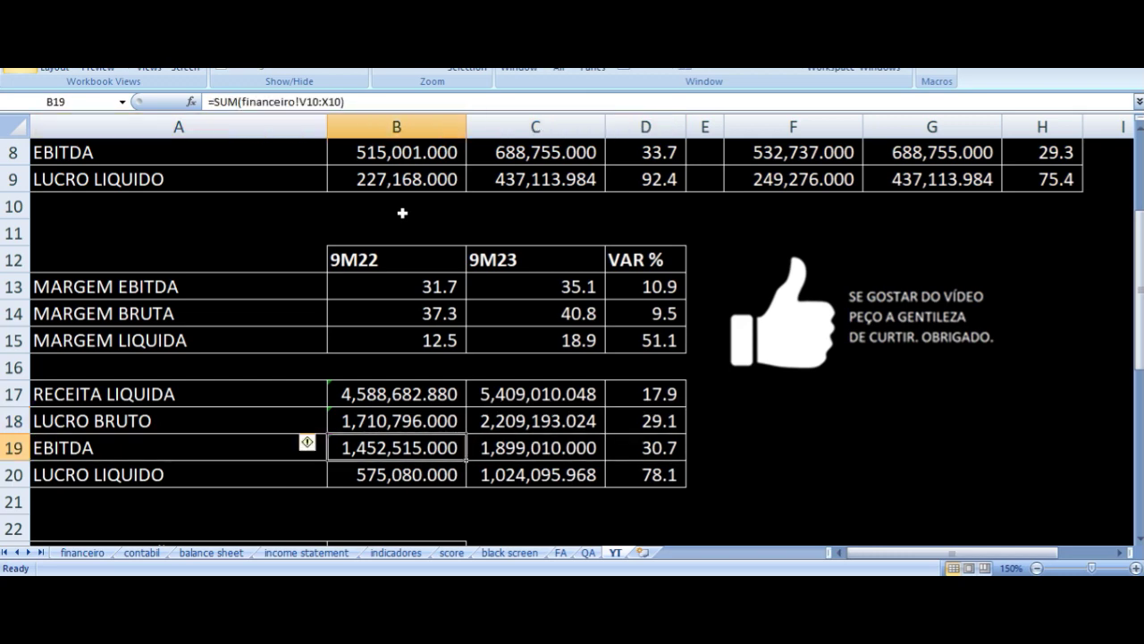
key("Right")
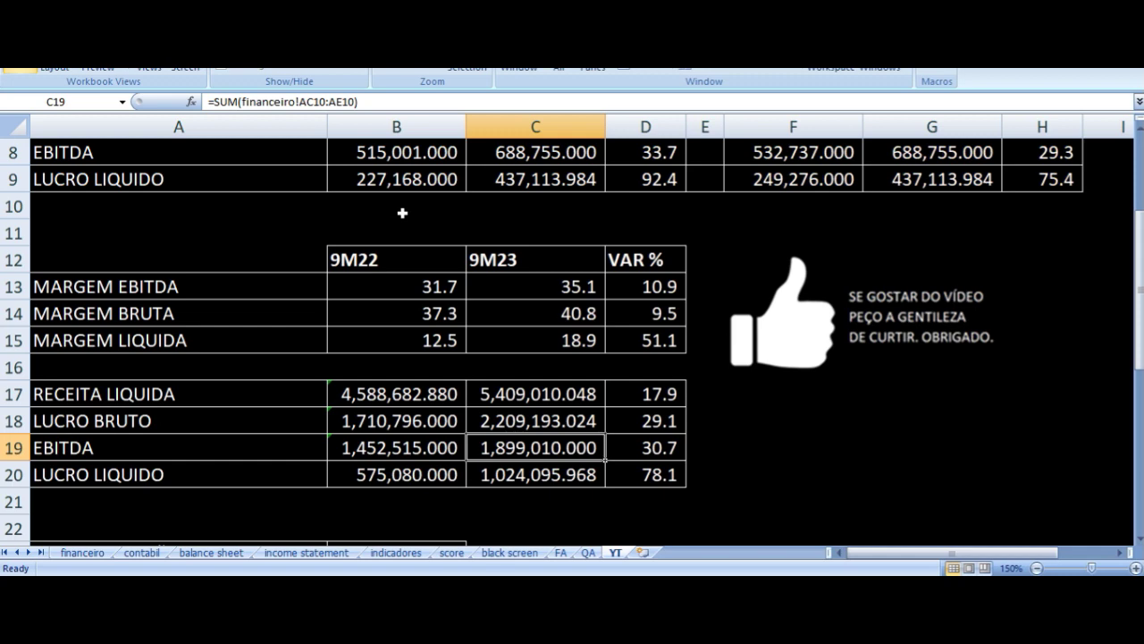
key("Right")
Review the LUCRO LIQUIDO row for 9M22 and 9M23 along with its percentage variation
key("Down")
key("Left")
key("Left")
key("Left")
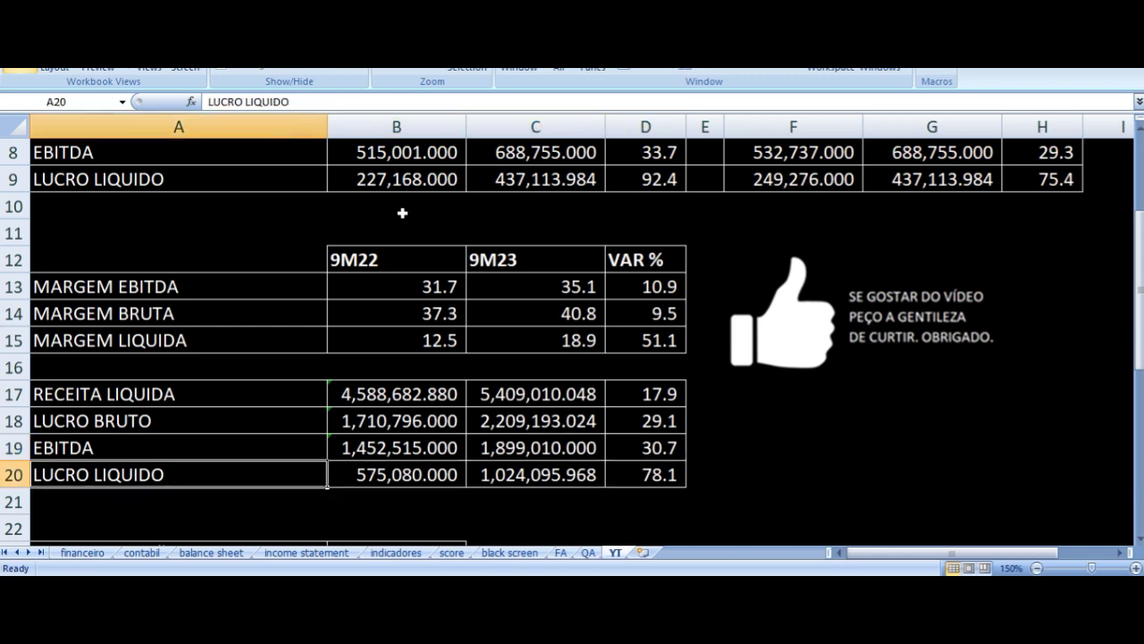
key("Right")
key("Right")
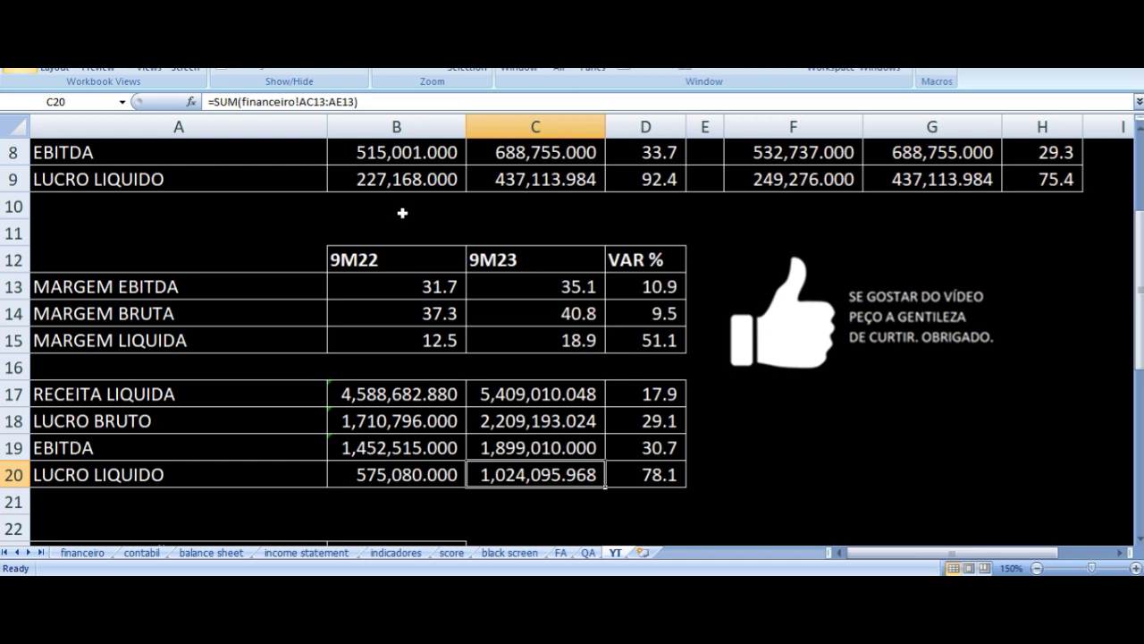
key("Right")
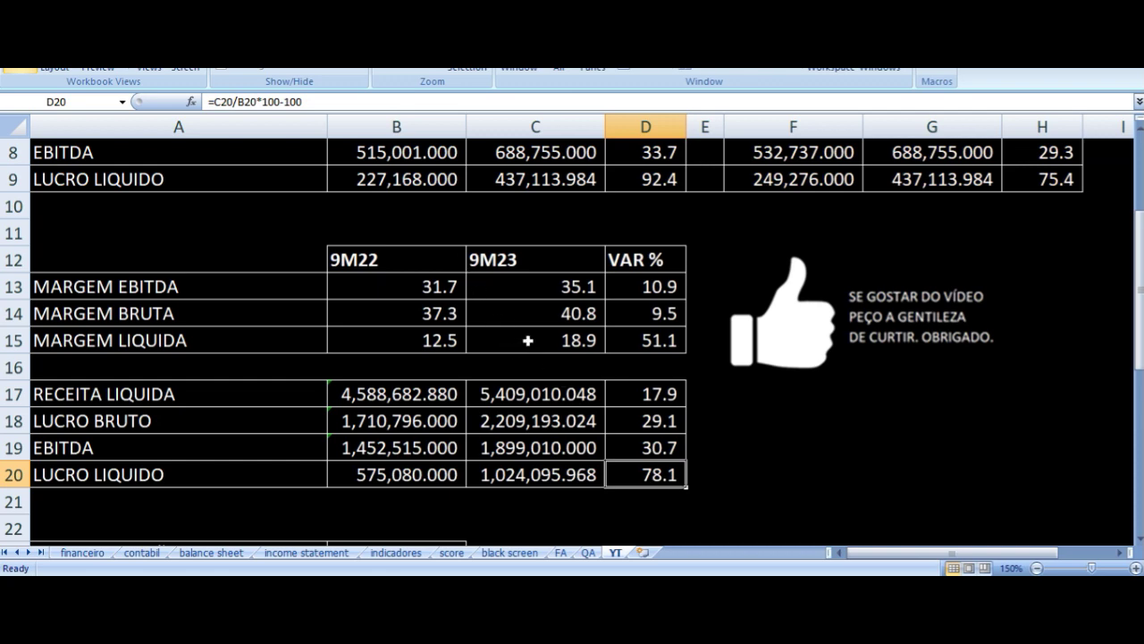
Review the earnings per share for 3T23 and for 12 months in rows 23 and 24
scroll(528, 340, "down", 4)
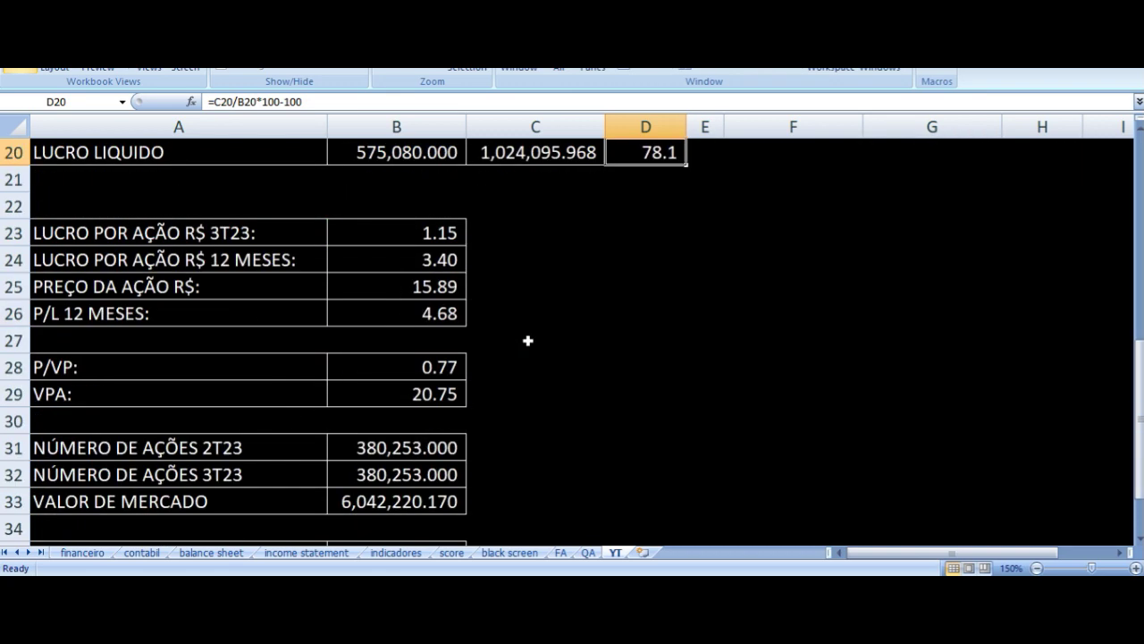
left_click(145, 234)
key("Up")
key("Down")
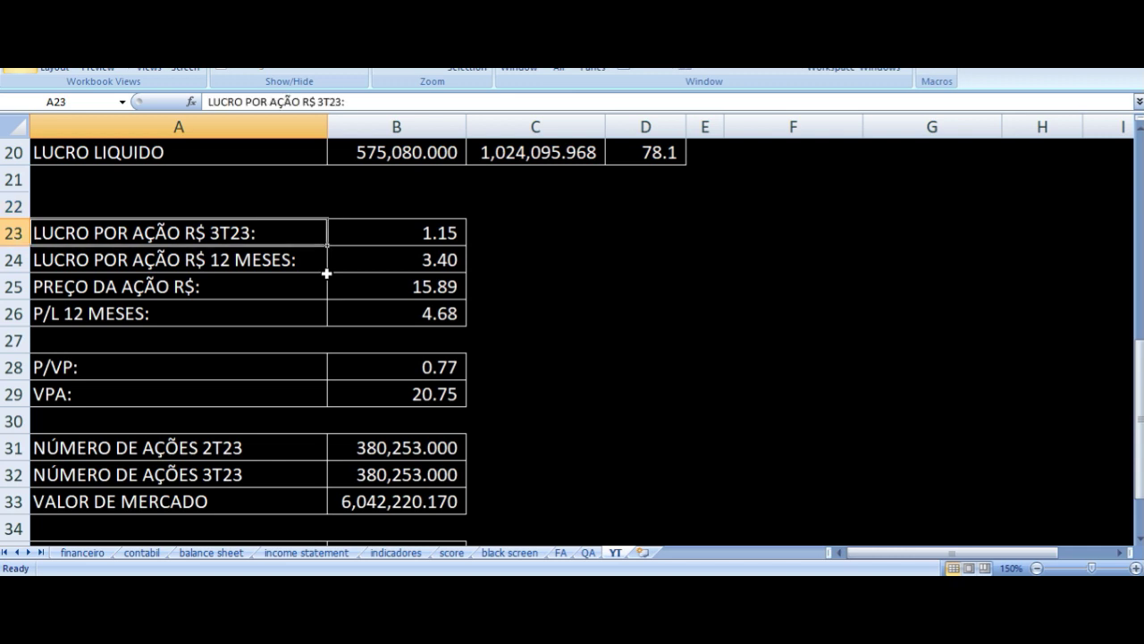
key("Right")
left_click(325, 272)
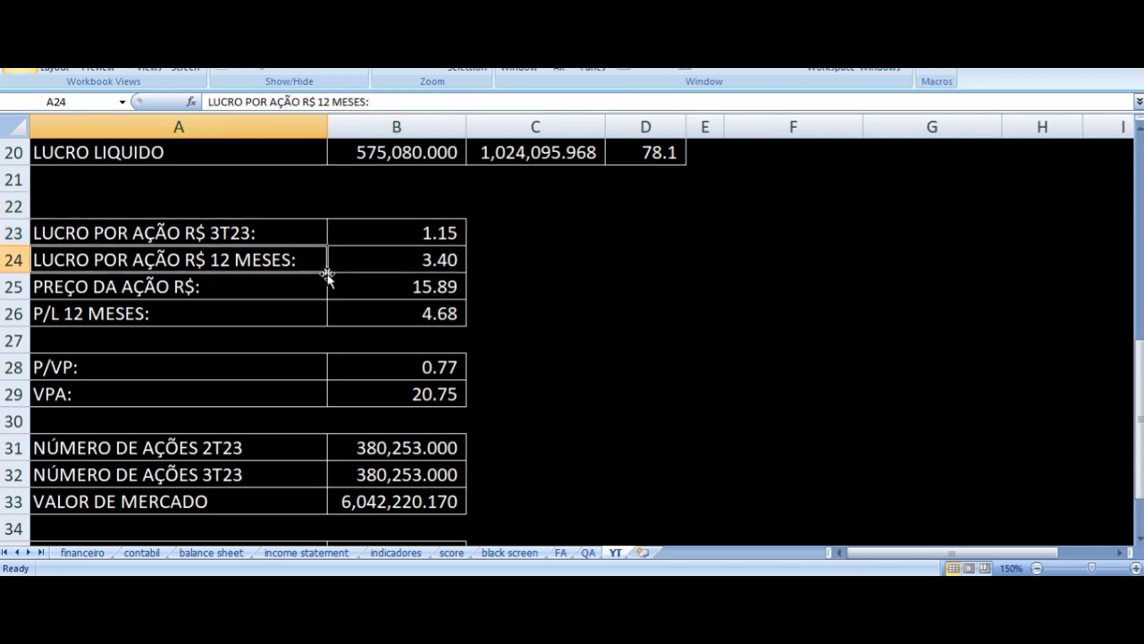
left_click(330, 276)
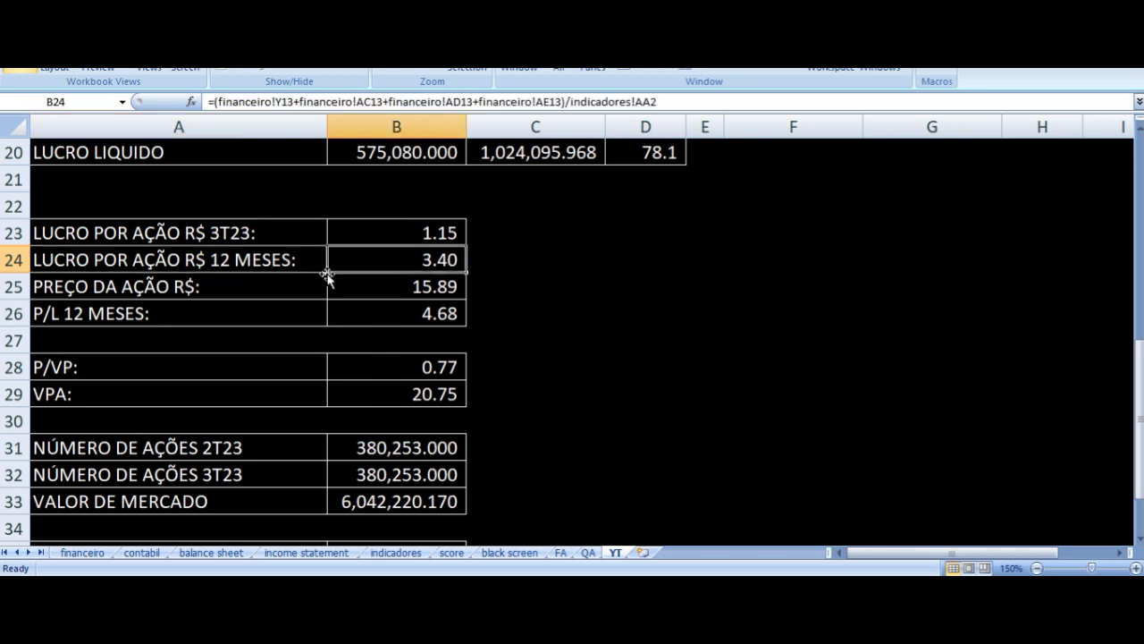
Review the share price and the 12-month P/L in rows 25 and 26
key("Down")
key("Left")
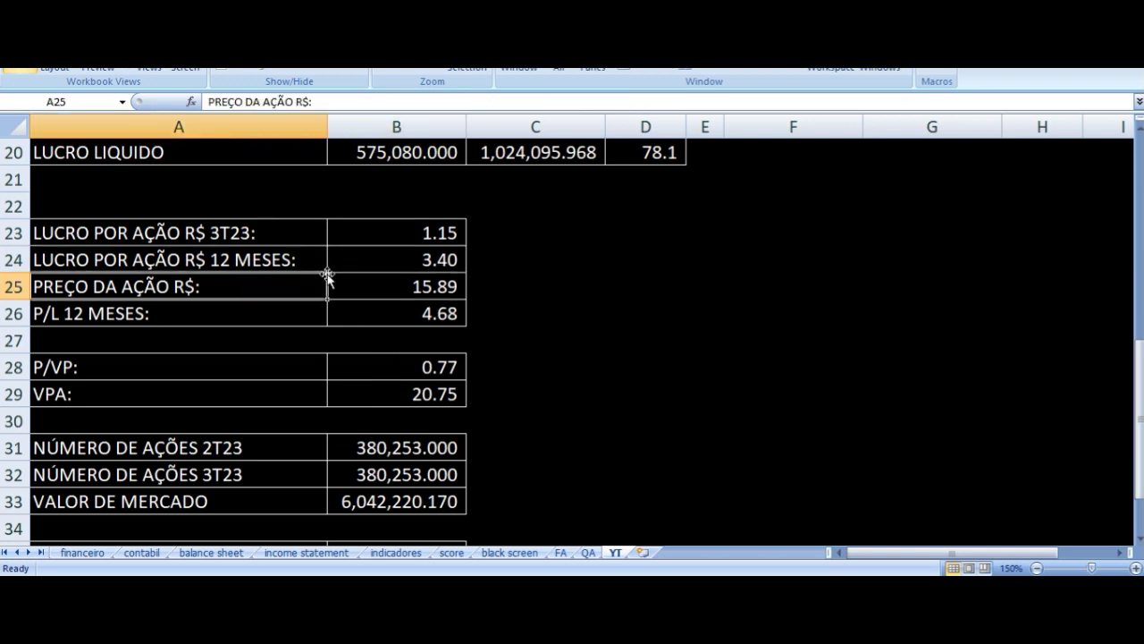
key("Right")
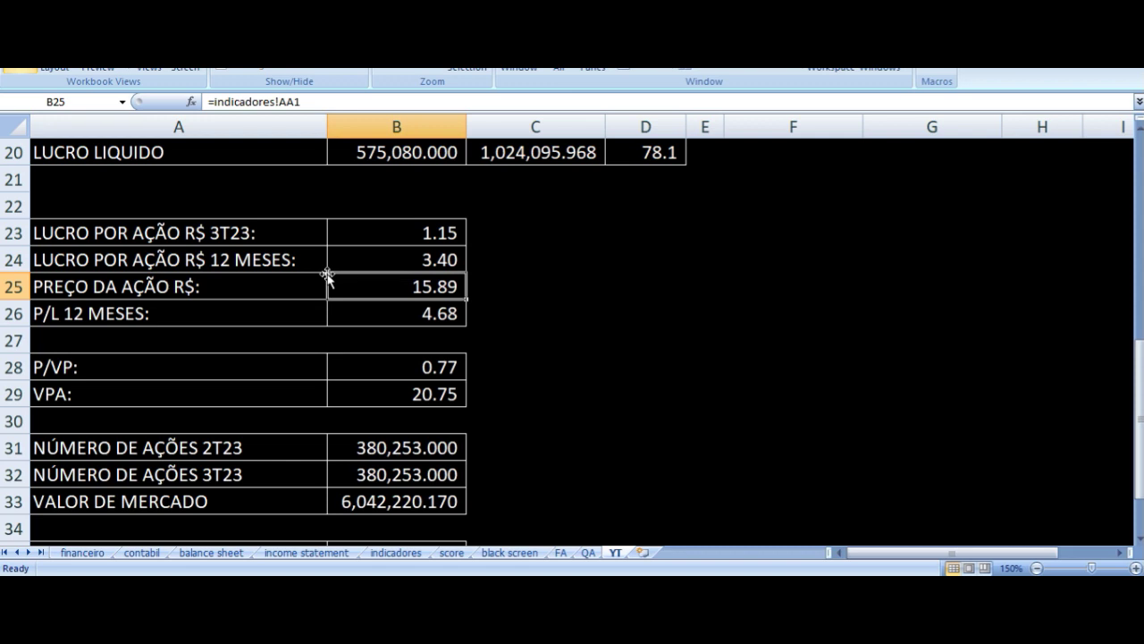
key("Down")
key("Left")
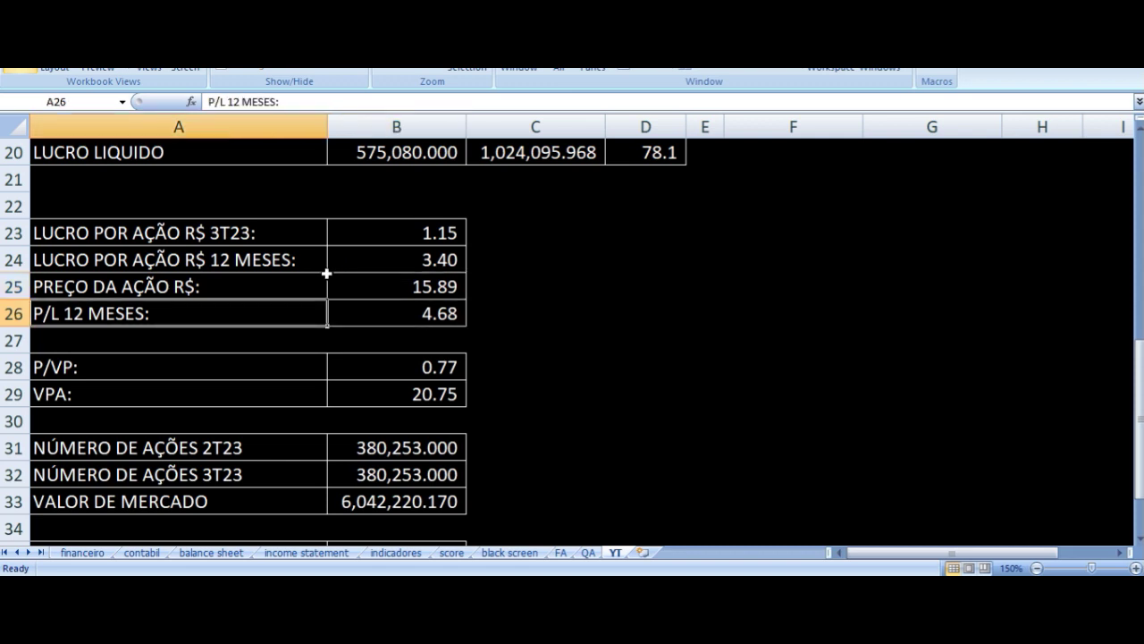
key("Right")
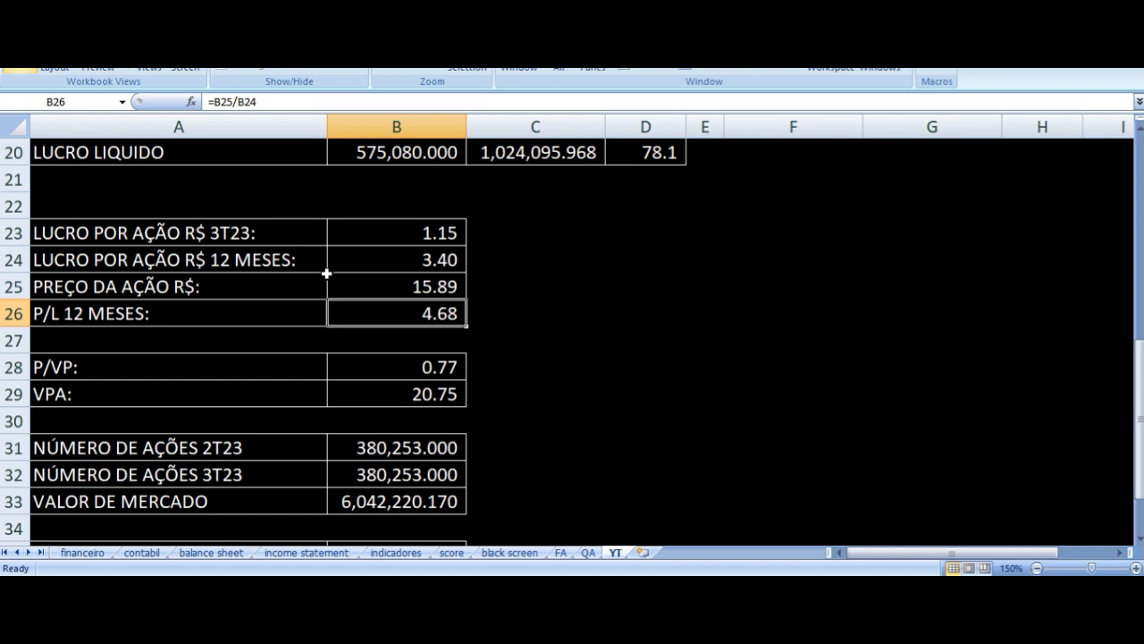
key("Left")
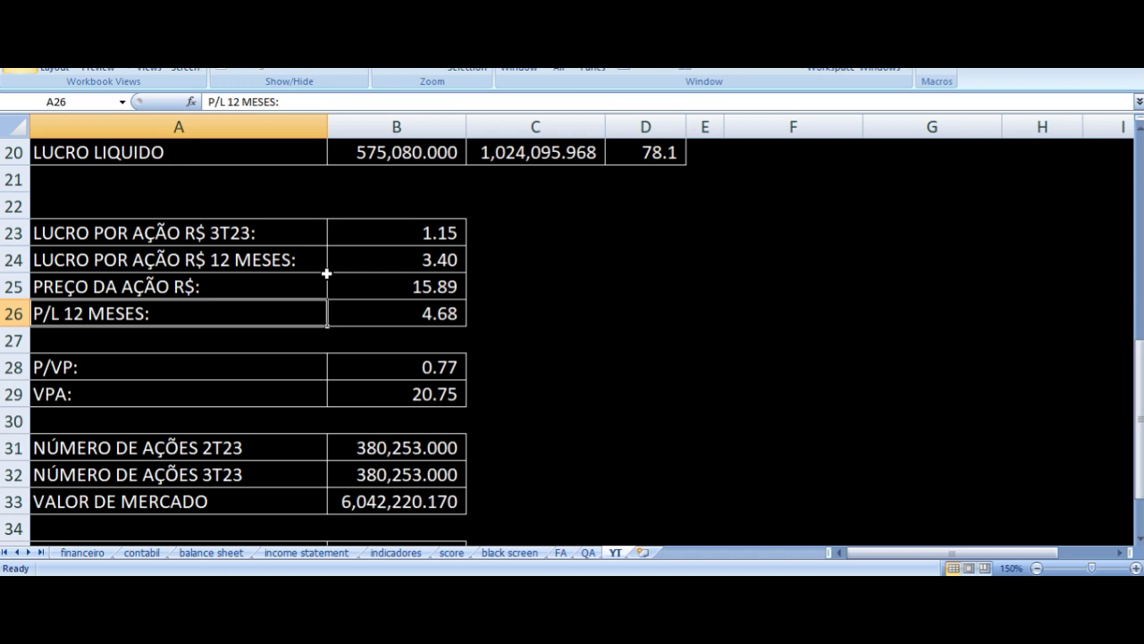
key("Right")
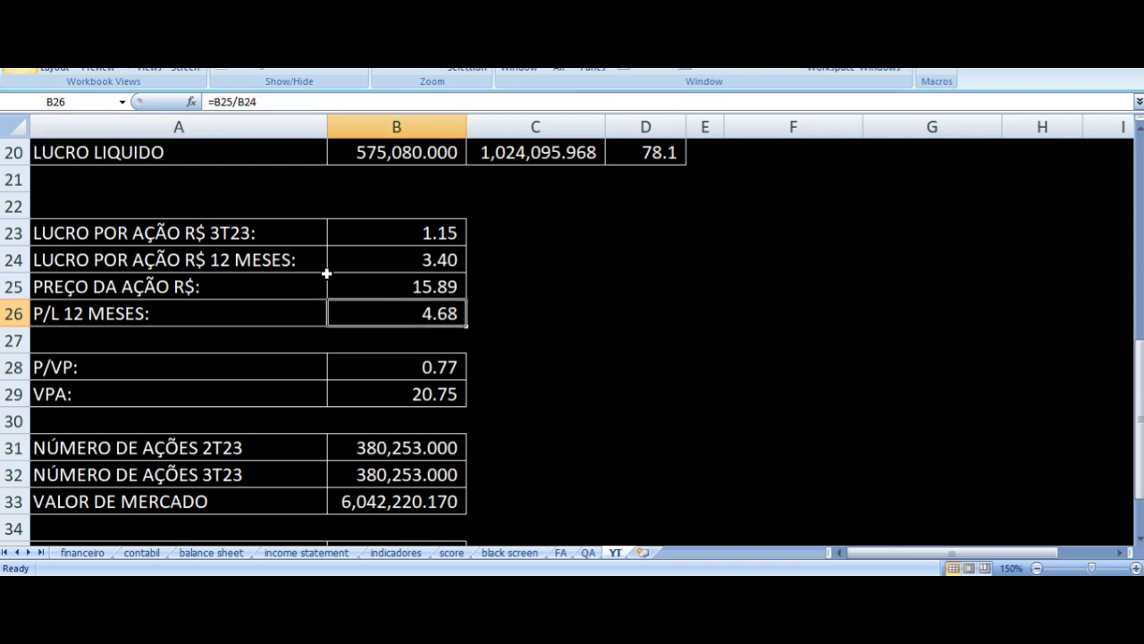
Review the P/VP ratio and the book value per share (VPA) in rows 28 and 29
key("Down")
key("Down")
key("Left")
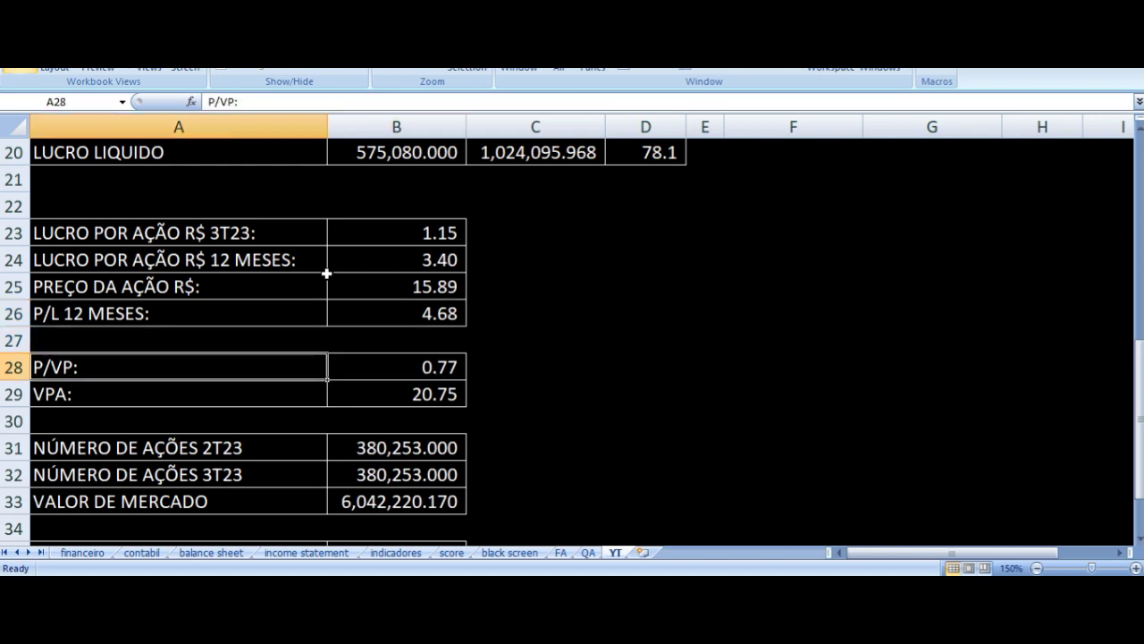
key("Right")
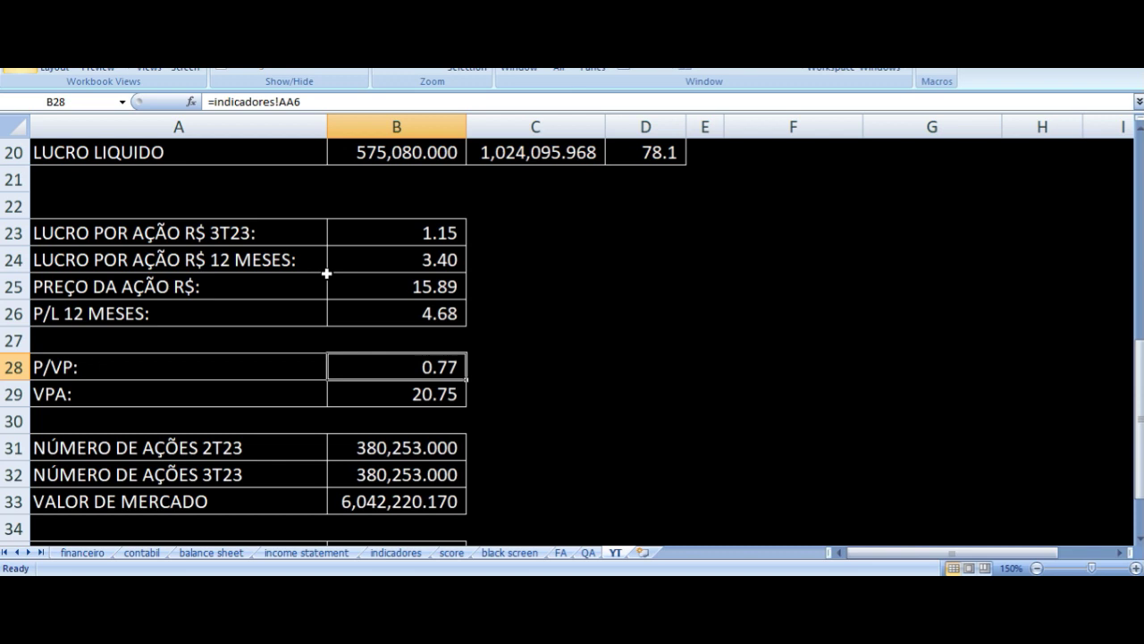
key("Down")
key("Left")
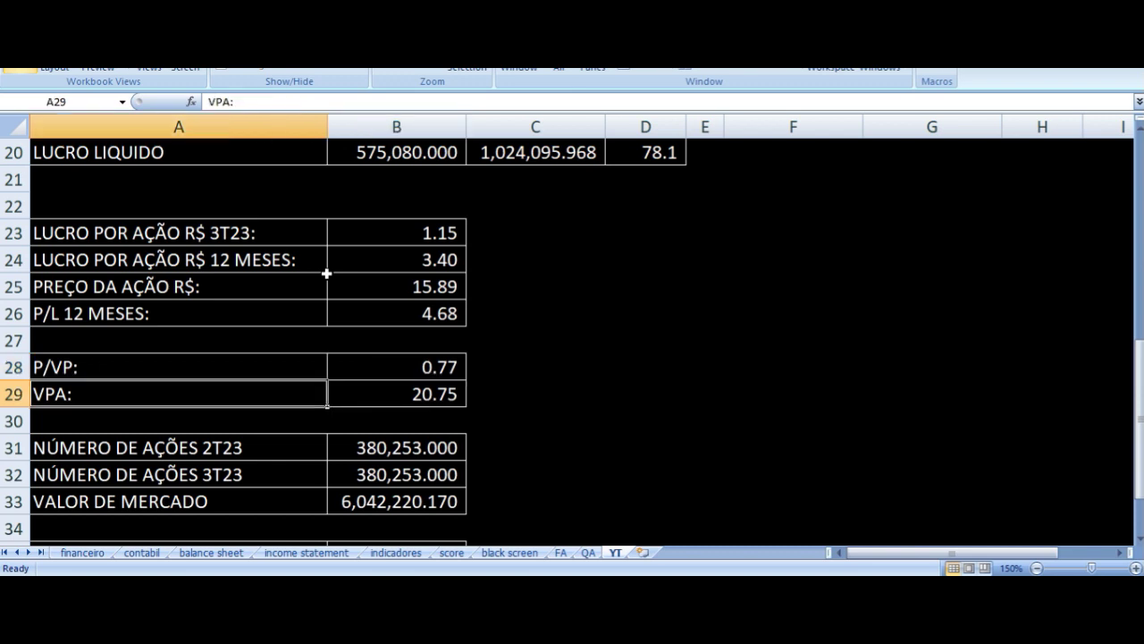
key("Right")
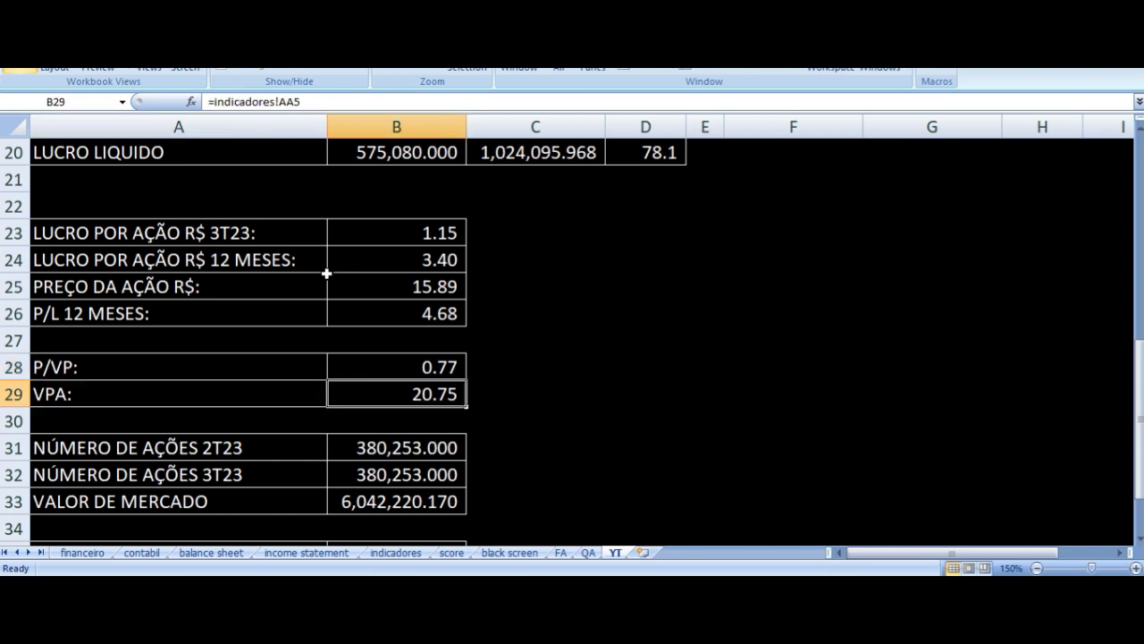
Compare the share price in row 25 with the P/VP and VPA figures in rows 28 and 29
key("Up")
key("Left")
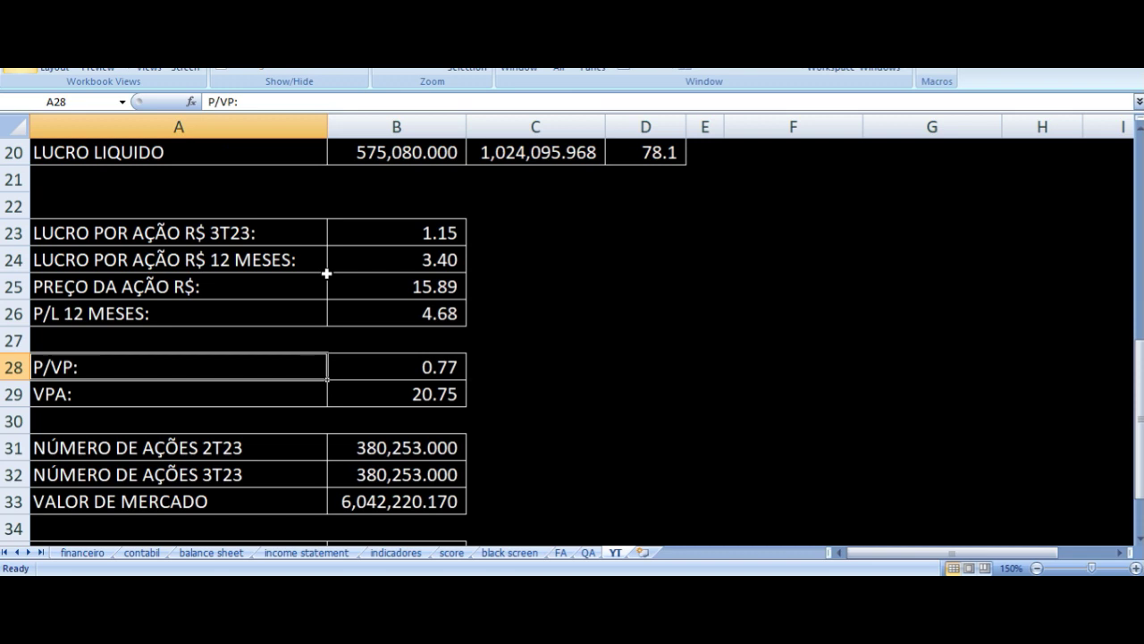
key("Right")
key("Down")
key("Up")
key("Up")
key("Up")
key("Up")
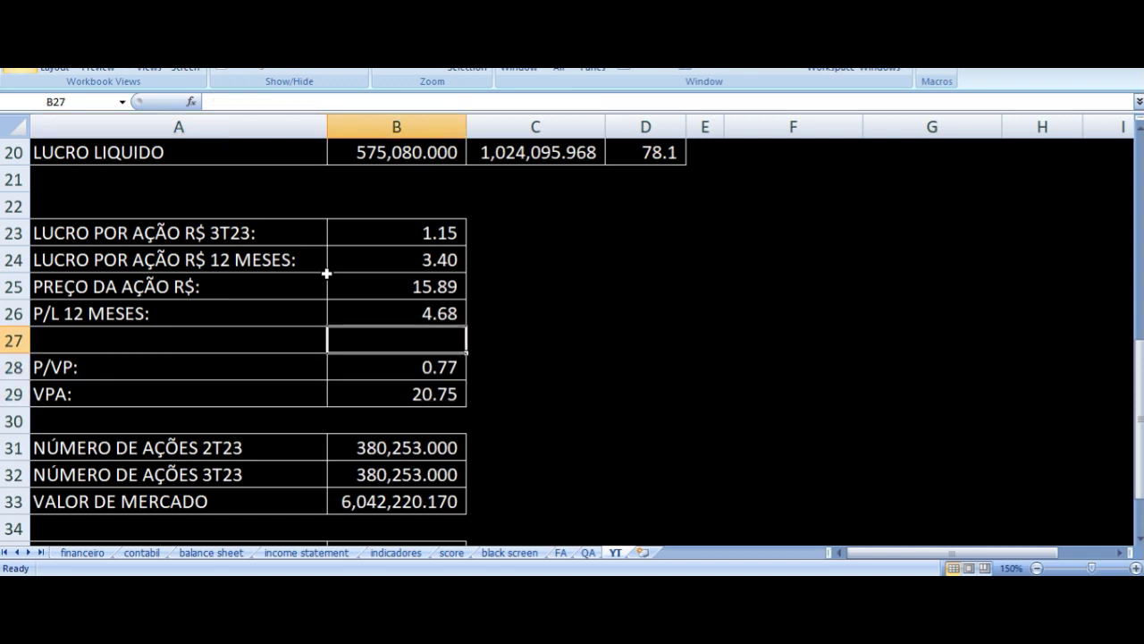
key("Left")
key("Right")
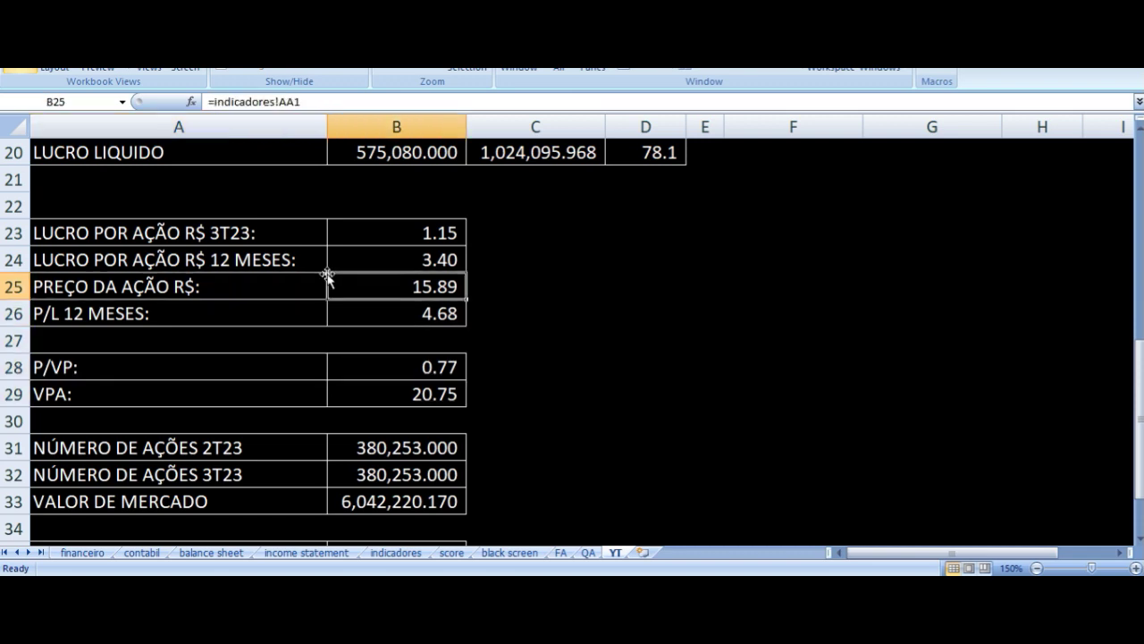
key("Down")
key("Down")
key("Down")
key("Down")
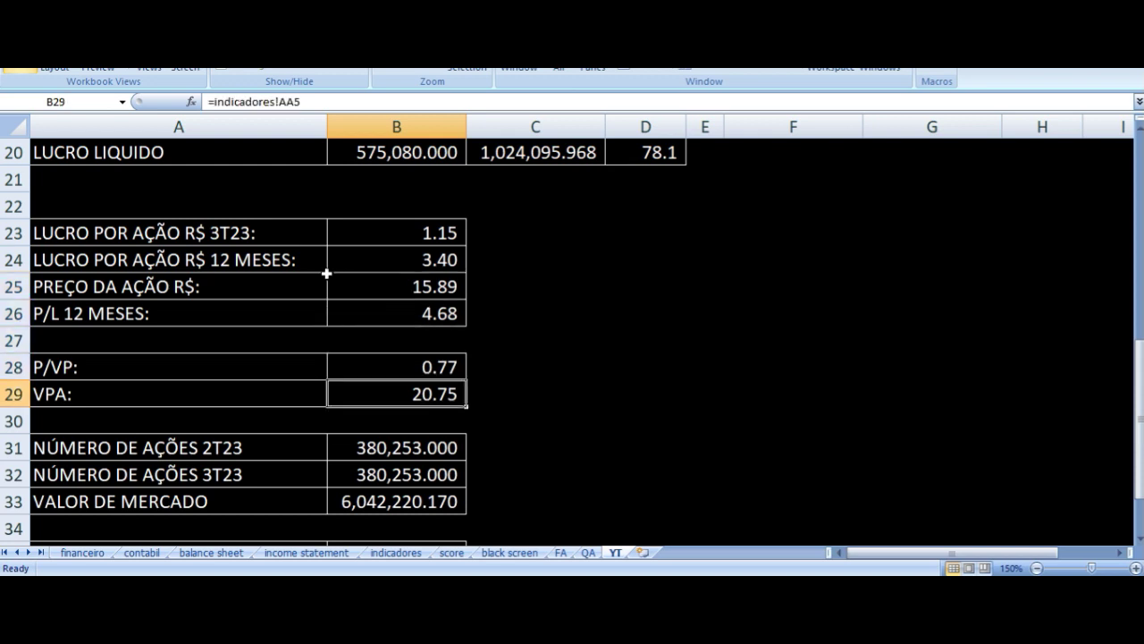
key("Up")
key("Down")
Compare the number of shares for 2T23 and 3T23, and check the VALOR DE MERCADO in row 33
key("Down")
key("Down")
key("Left")
key("Down")
key("Up")
key("Down")
key("Up")
key("Down")
key("Up")
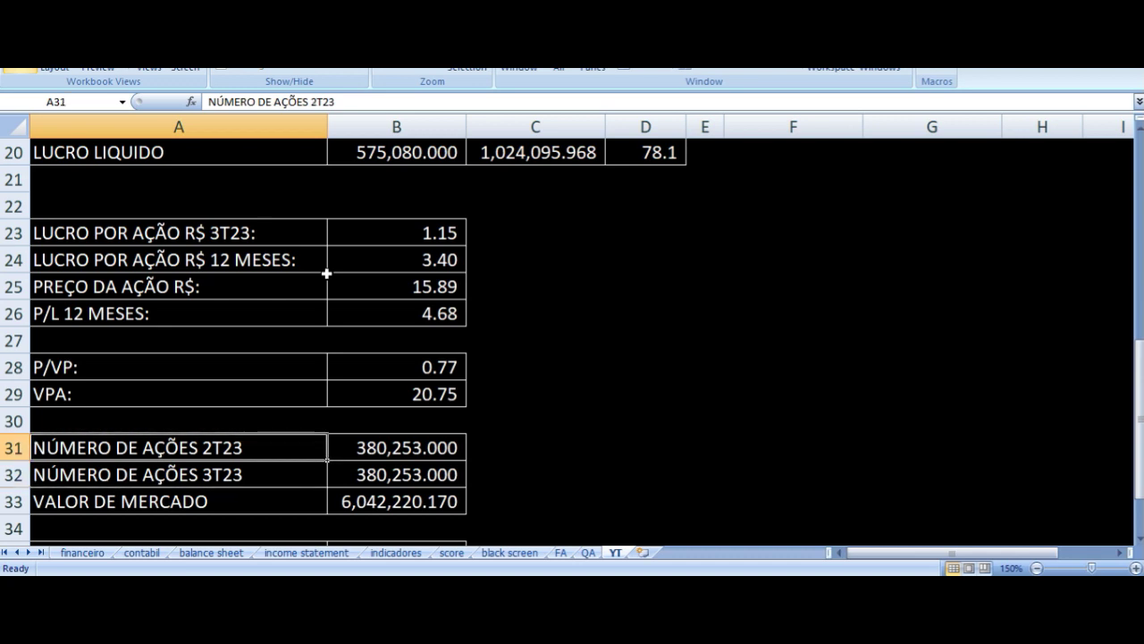
key("Right")
key("Down")
key("Down")
key("Left")
key("Right")
Review the 12-month dividend yield percentage in row 35
scroll(327, 273, "down", 3)
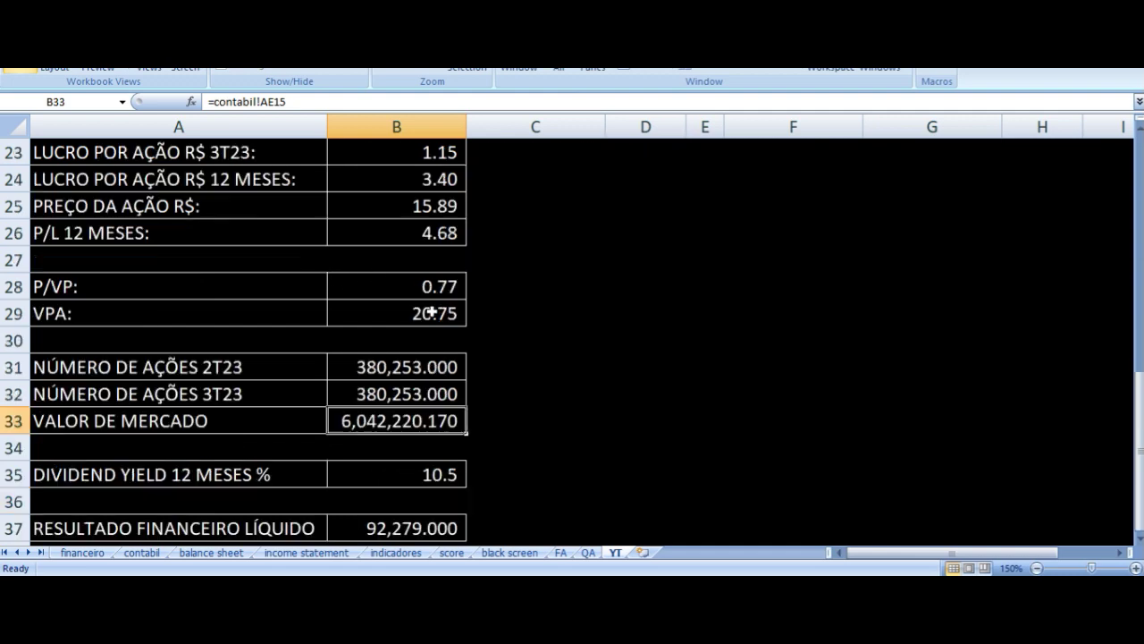
key("Down")
key("Down")
key("Left")
key("Right")
key("Right")
key("Left")
key("Left")
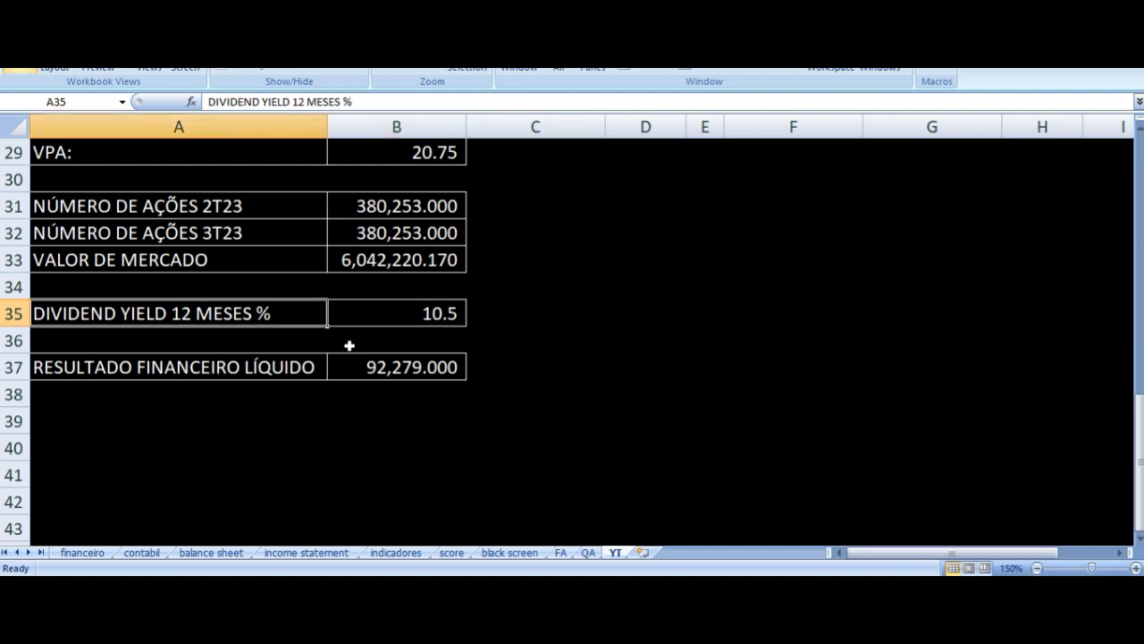
Review the RESULTADO FINANCEIRO LÍQUIDO value in row 37
key("Down")
key("Down")
key("Down")
key("Up")
key("Right")
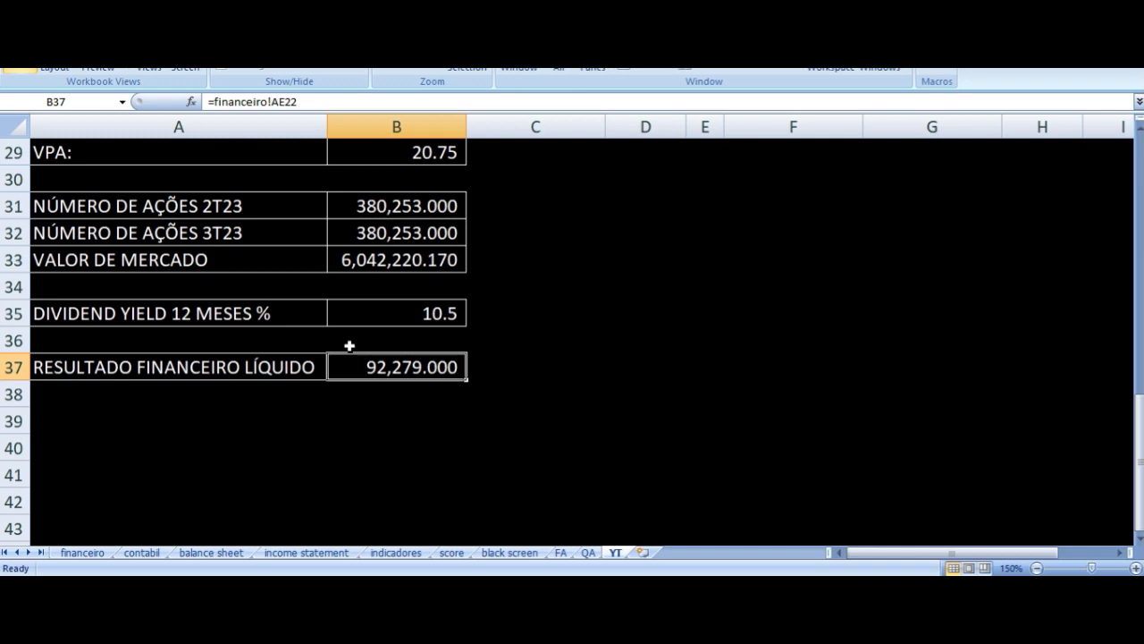
left_click(349, 346)
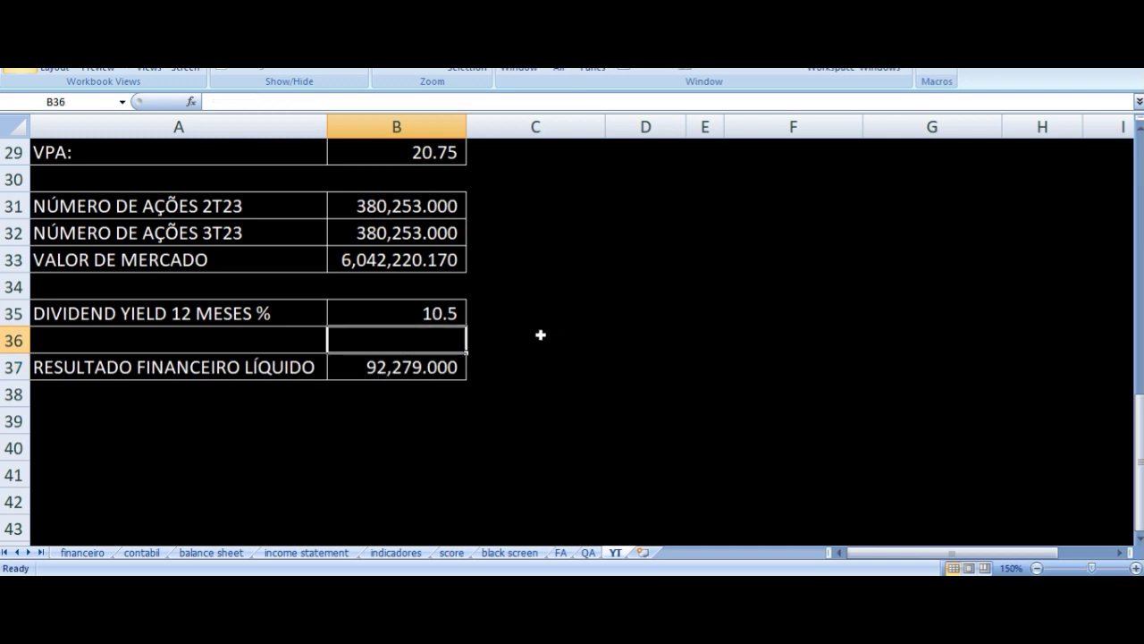
Return to the 3T22, 2T23 and 3T23 comparison tables at the start of the YT sheet for a final look
scroll(541, 333, "up", 9)
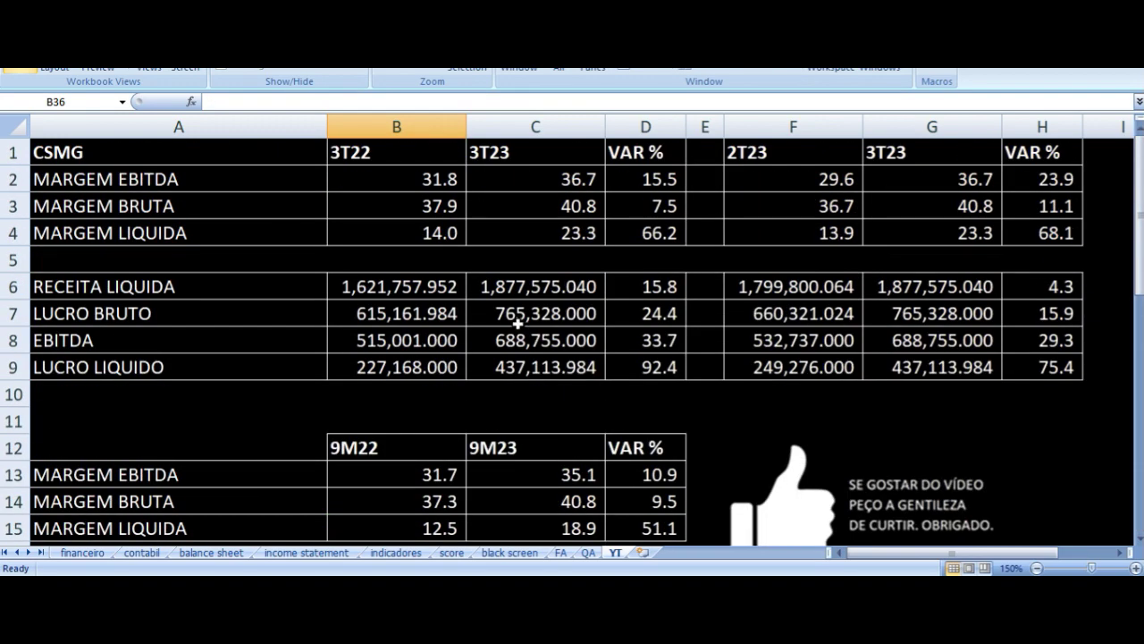
scroll(534, 299, "down", 3)
scroll(534, 299, "up", 3)
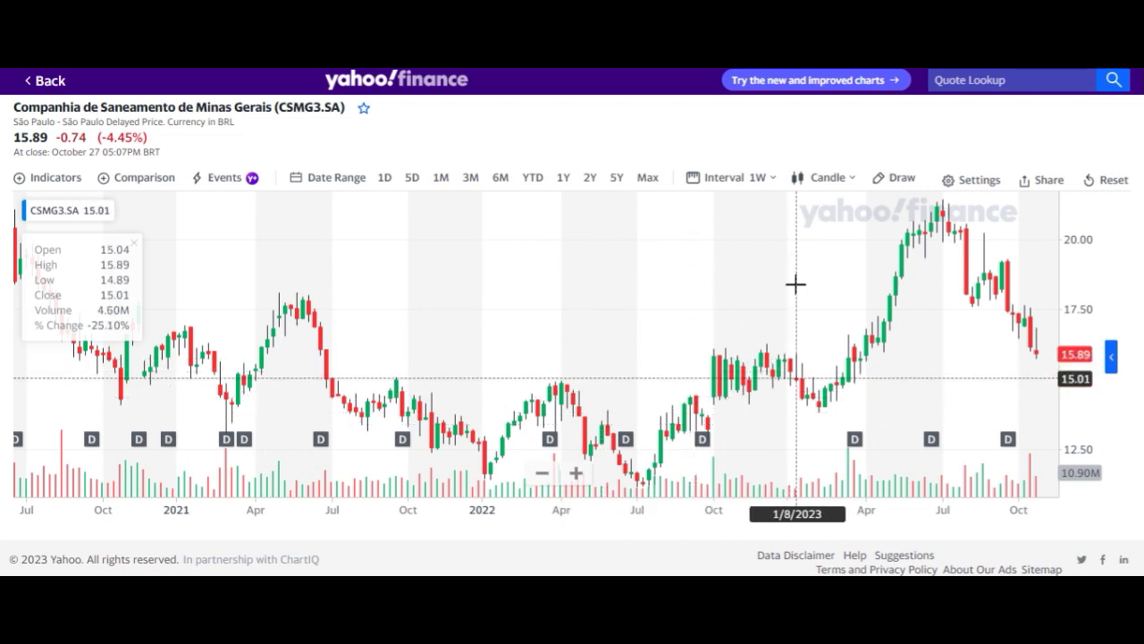
Examine the long-term weekly CSMG3.SA price history back to 2012 on the Yahoo Finance chart
scroll(813, 293, "down", 1)
scroll(813, 293, "down", 4)
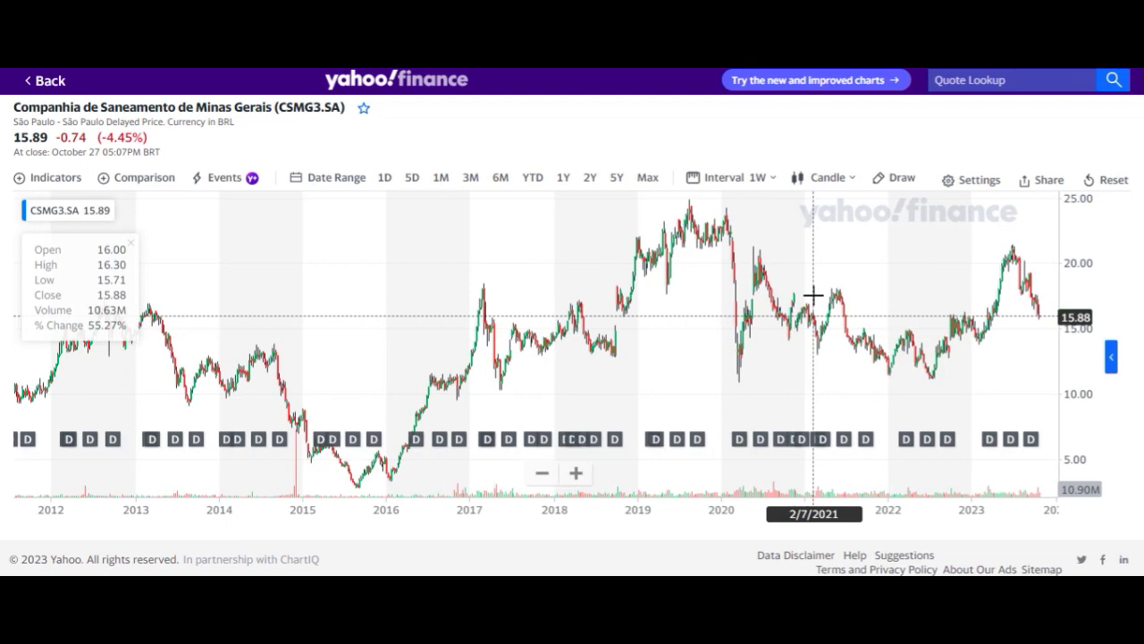
scroll(813, 293, "up", 3)
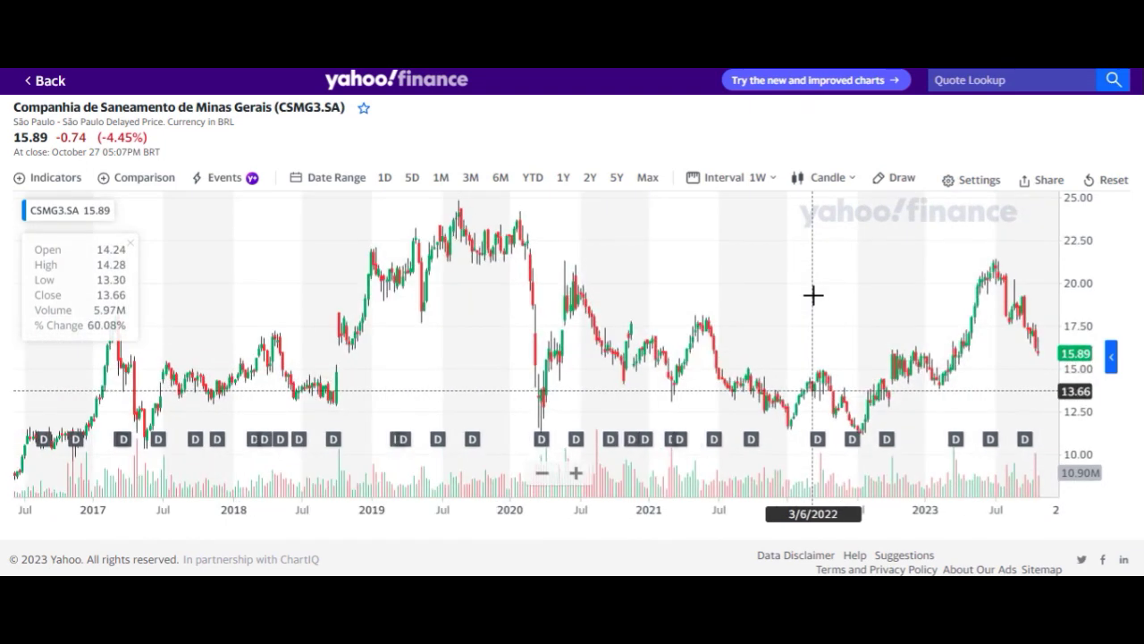
scroll(812, 293, "up", 2)
Set the CSMG3.SA chart interval to 1 day and examine the daily candles for 2022 and 2023
left_click(724, 177)
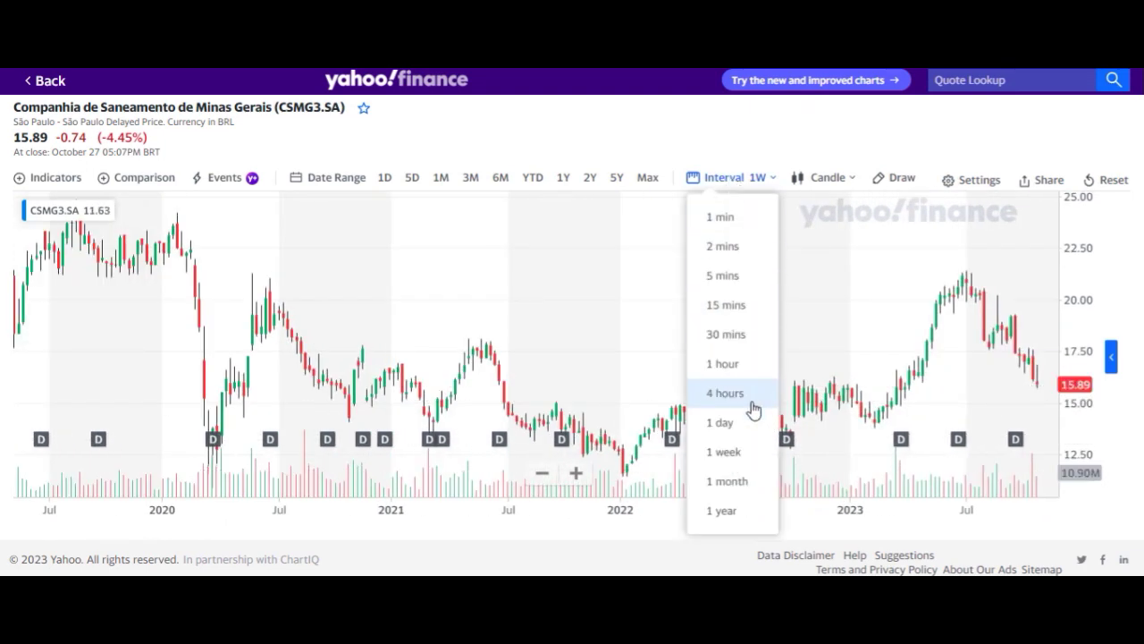
left_click(731, 423)
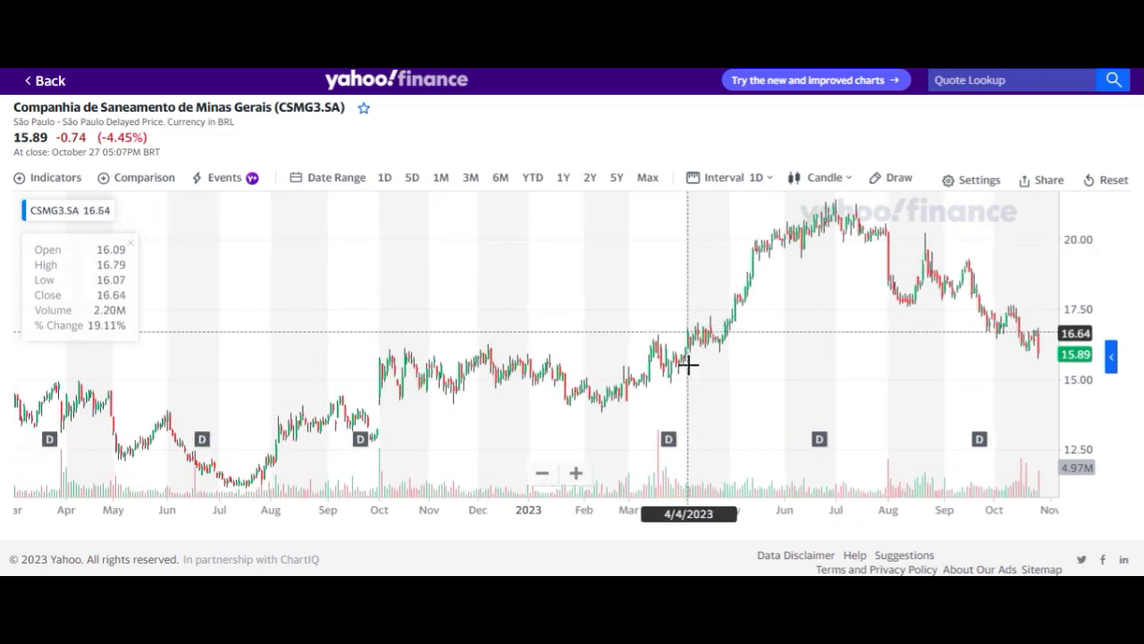
scroll(688, 362, "down", 2)
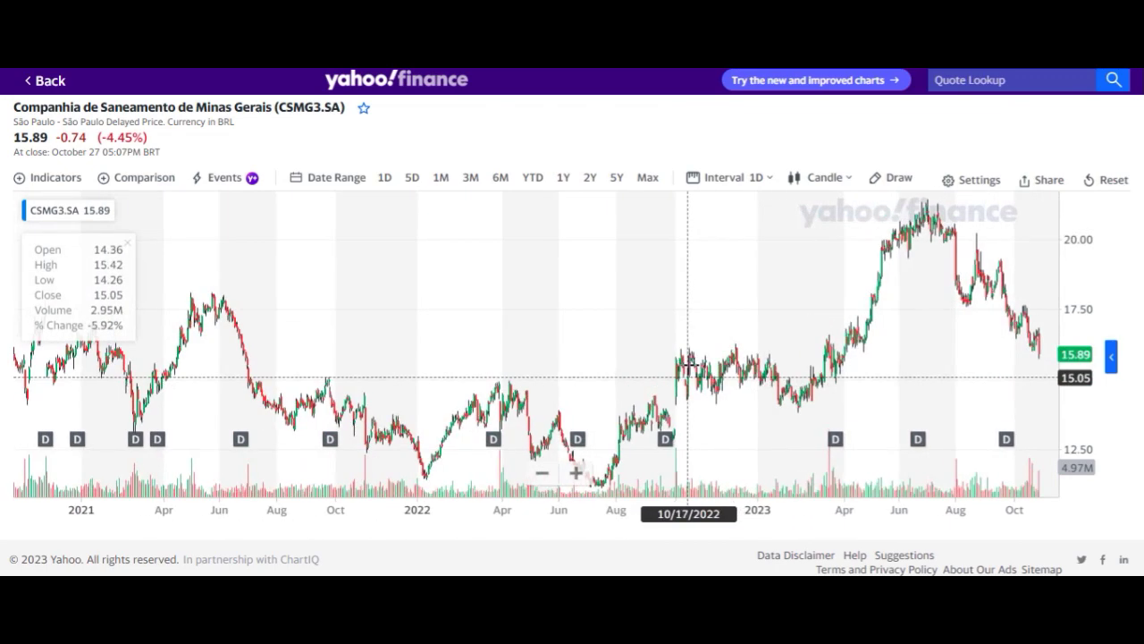
scroll(689, 362, "up", 2)
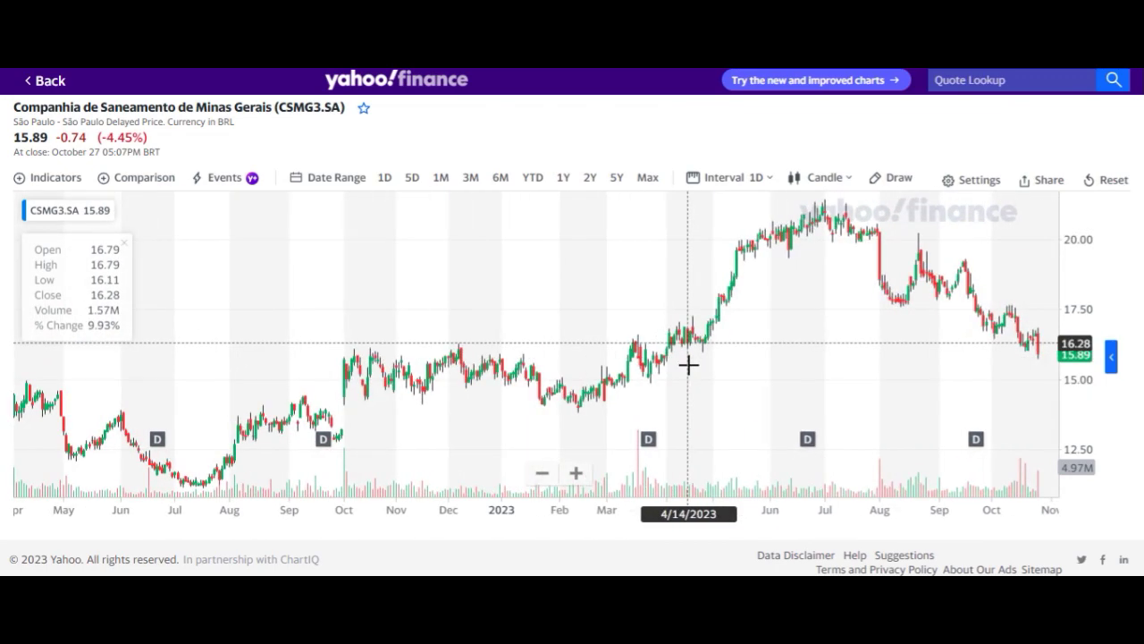